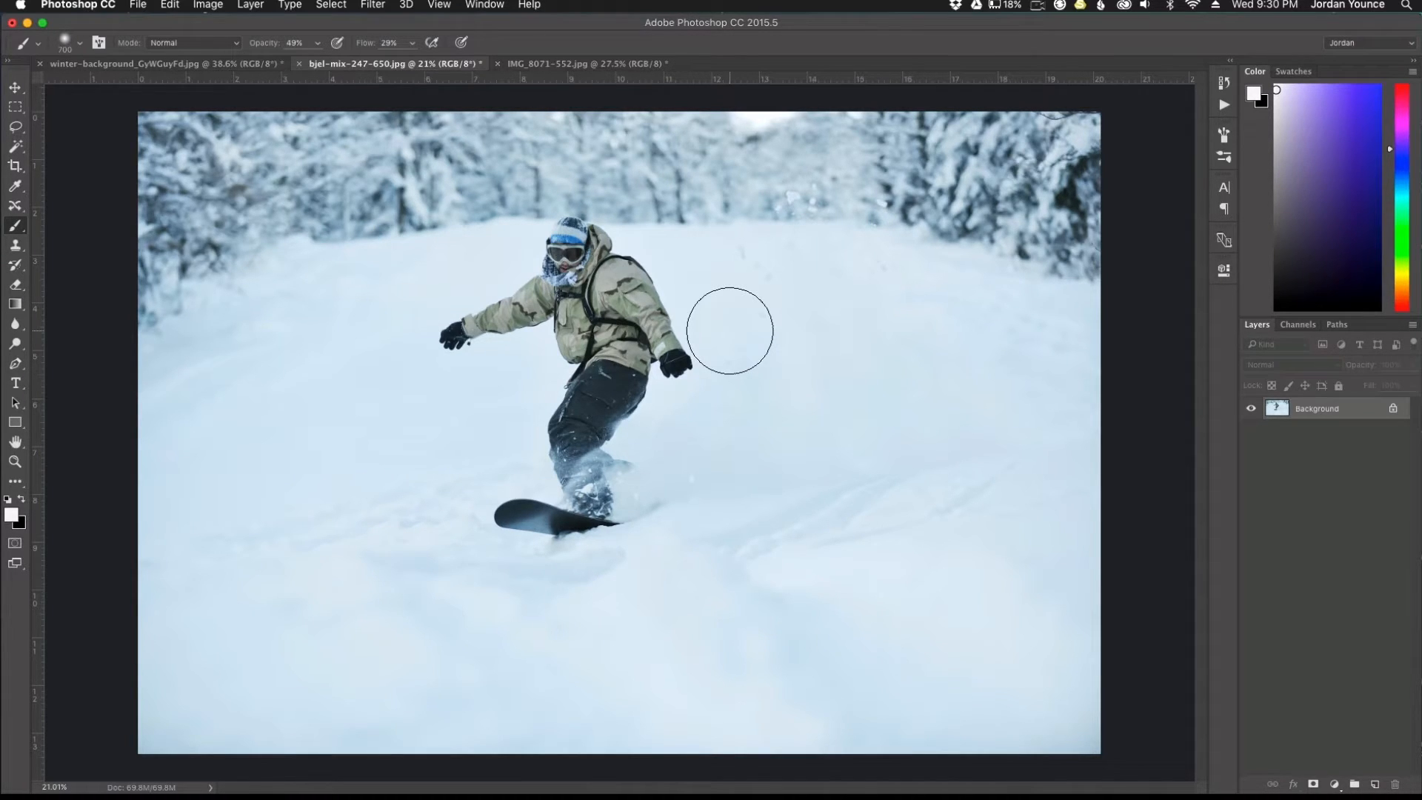
- Display the Actions panel alongside the snowboarder photo
left_click(488, 6)
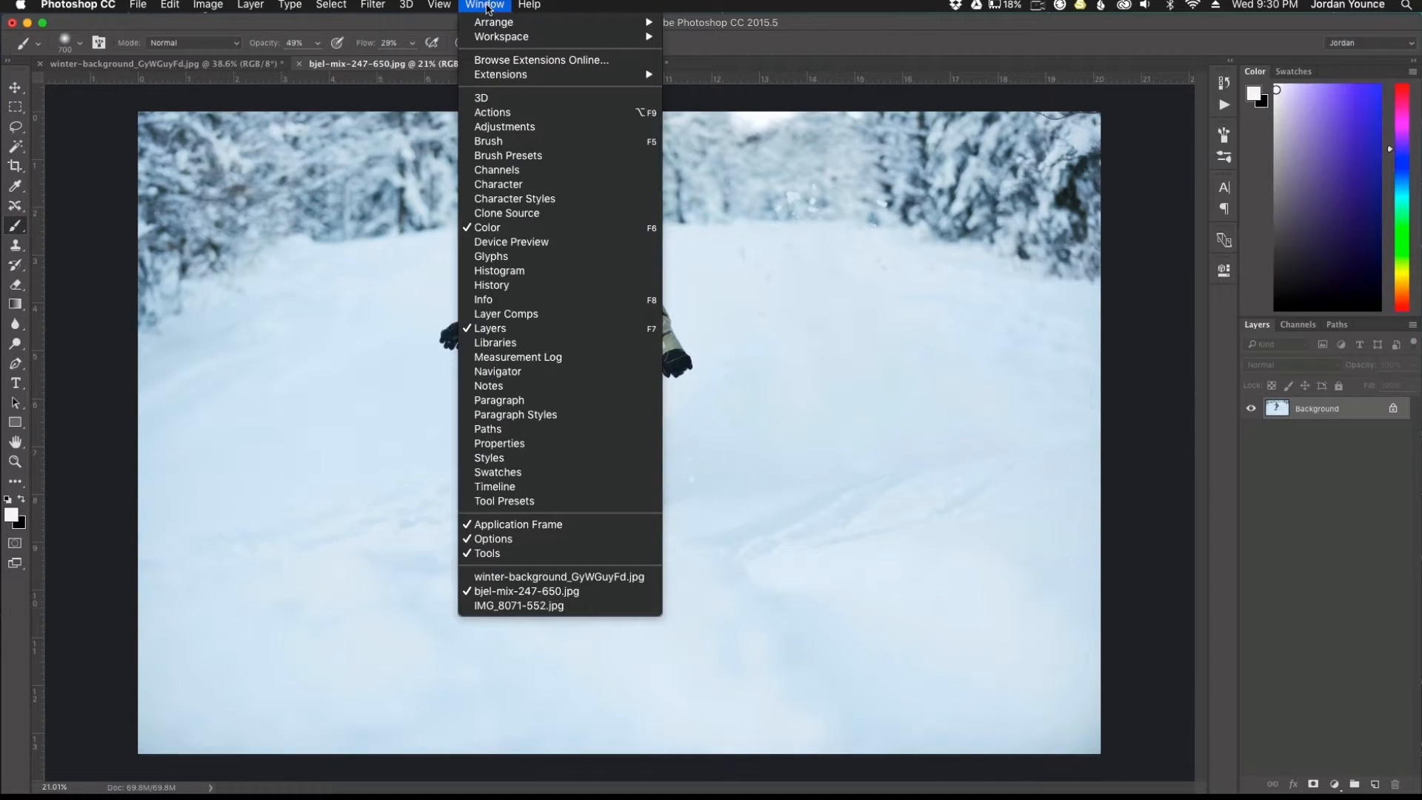
left_click(503, 113)
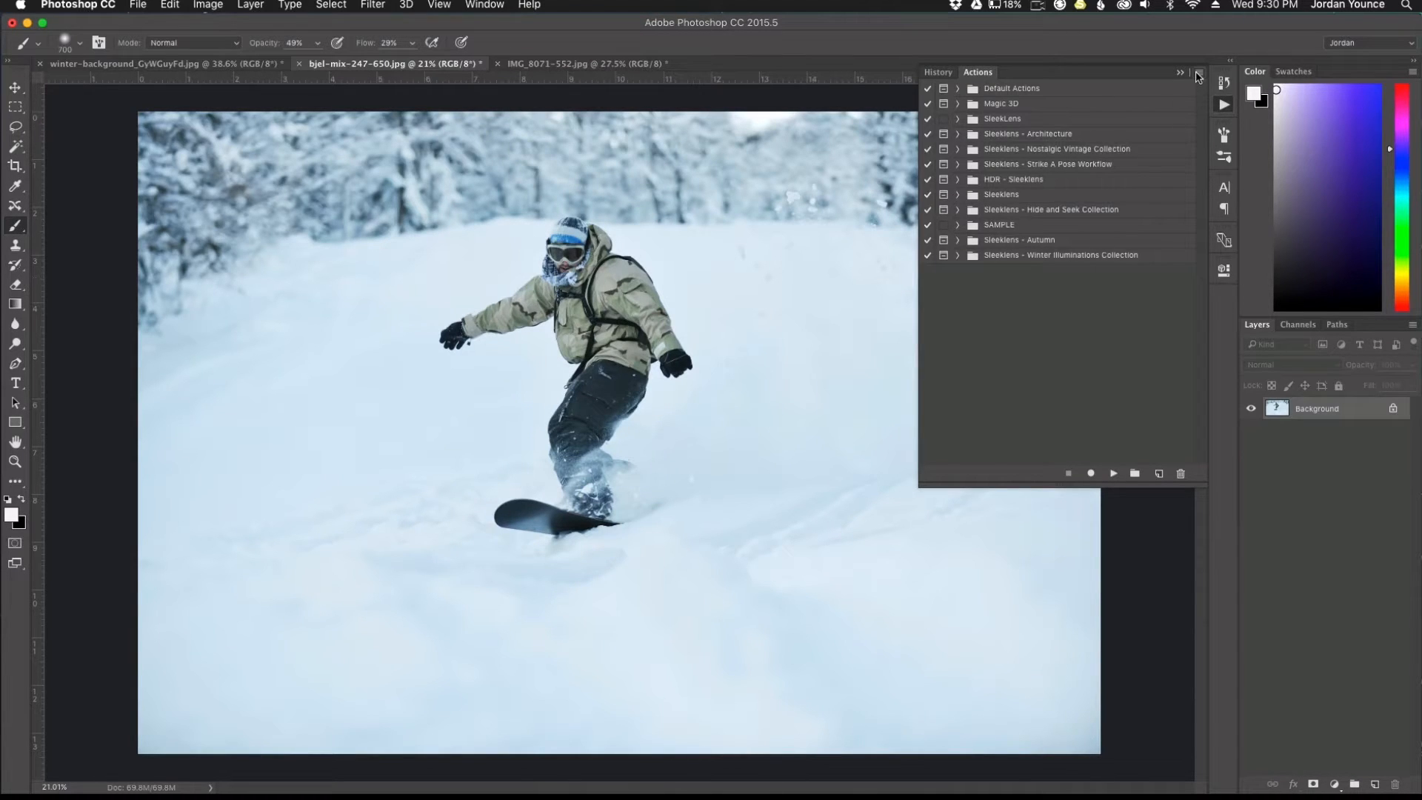
left_click(1198, 75)
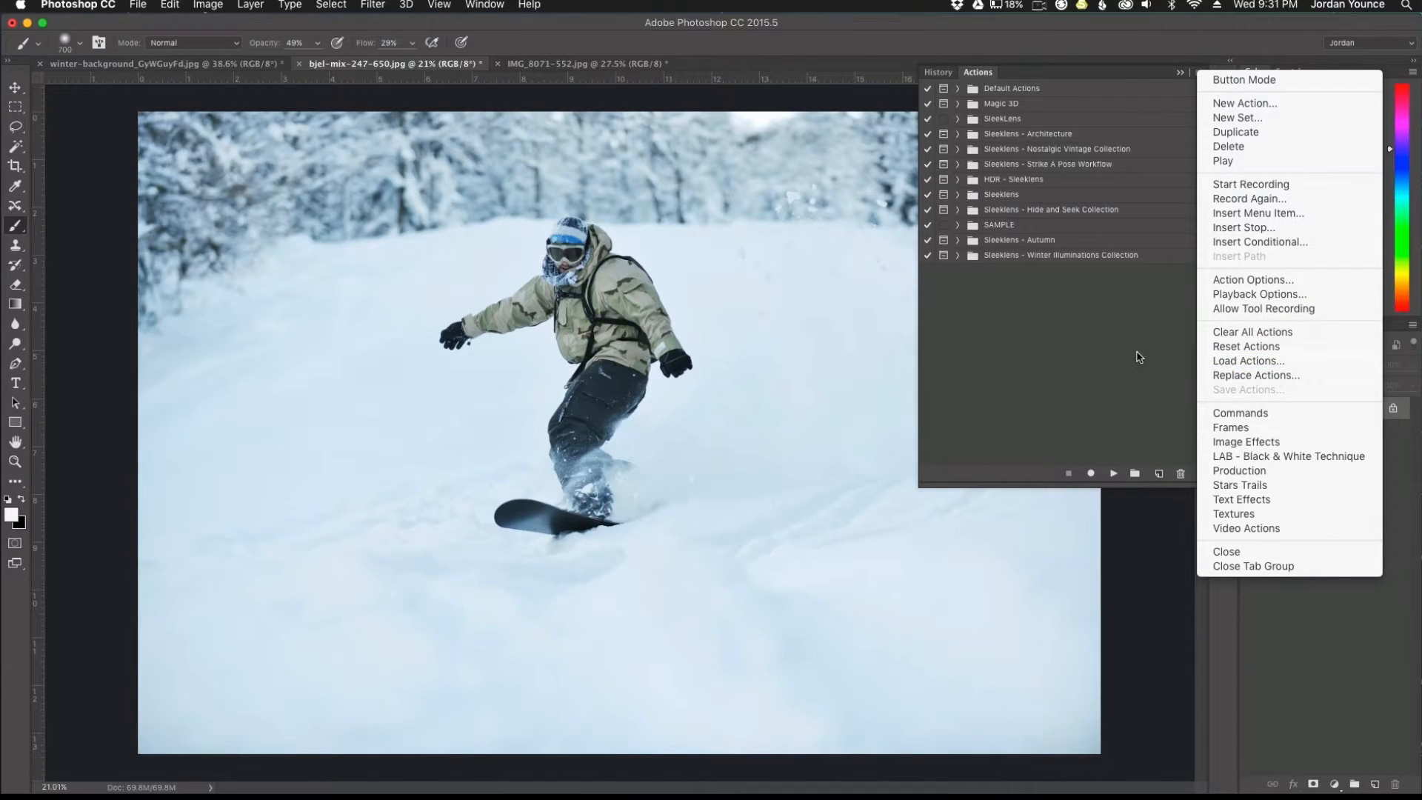
left_click(1249, 360)
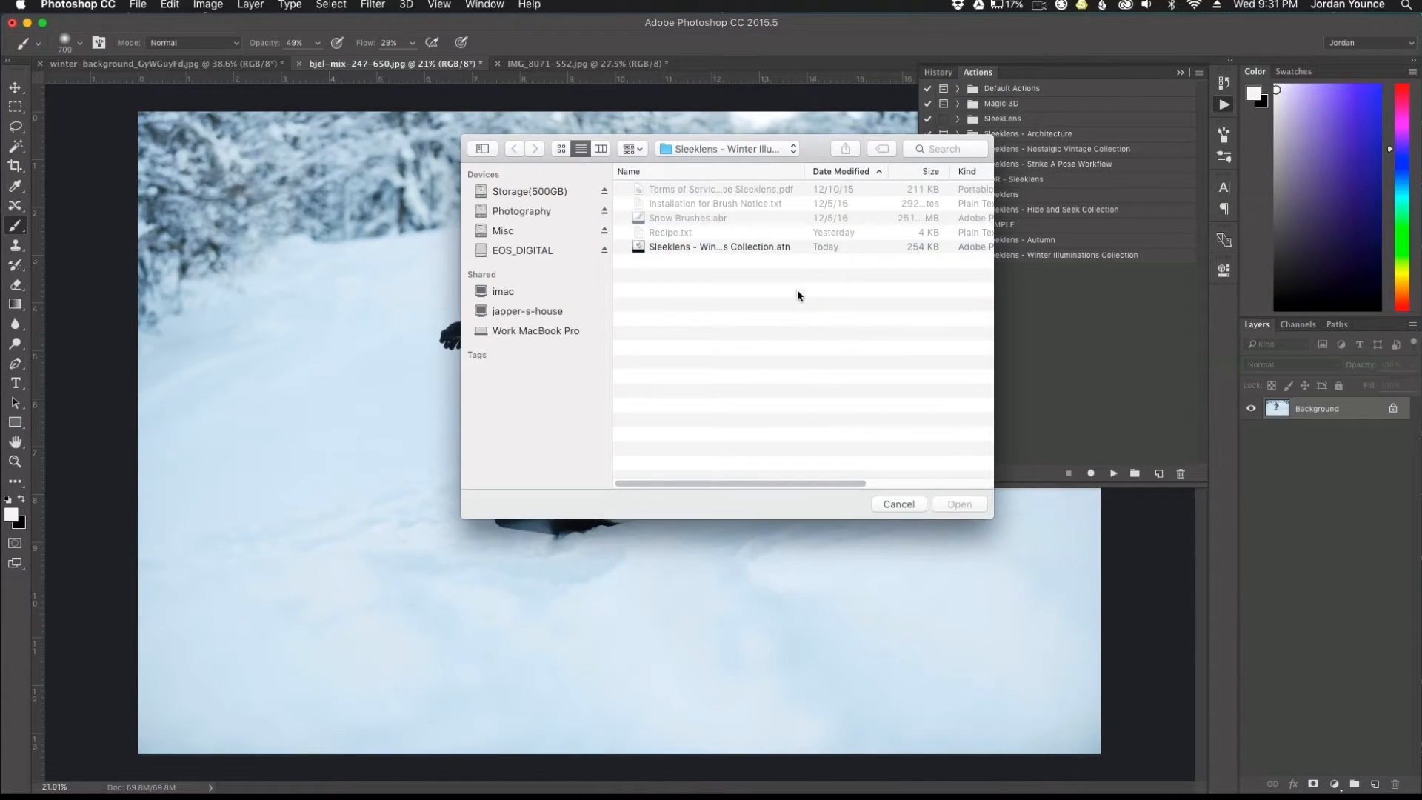
left_click(746, 248)
left_click(892, 504)
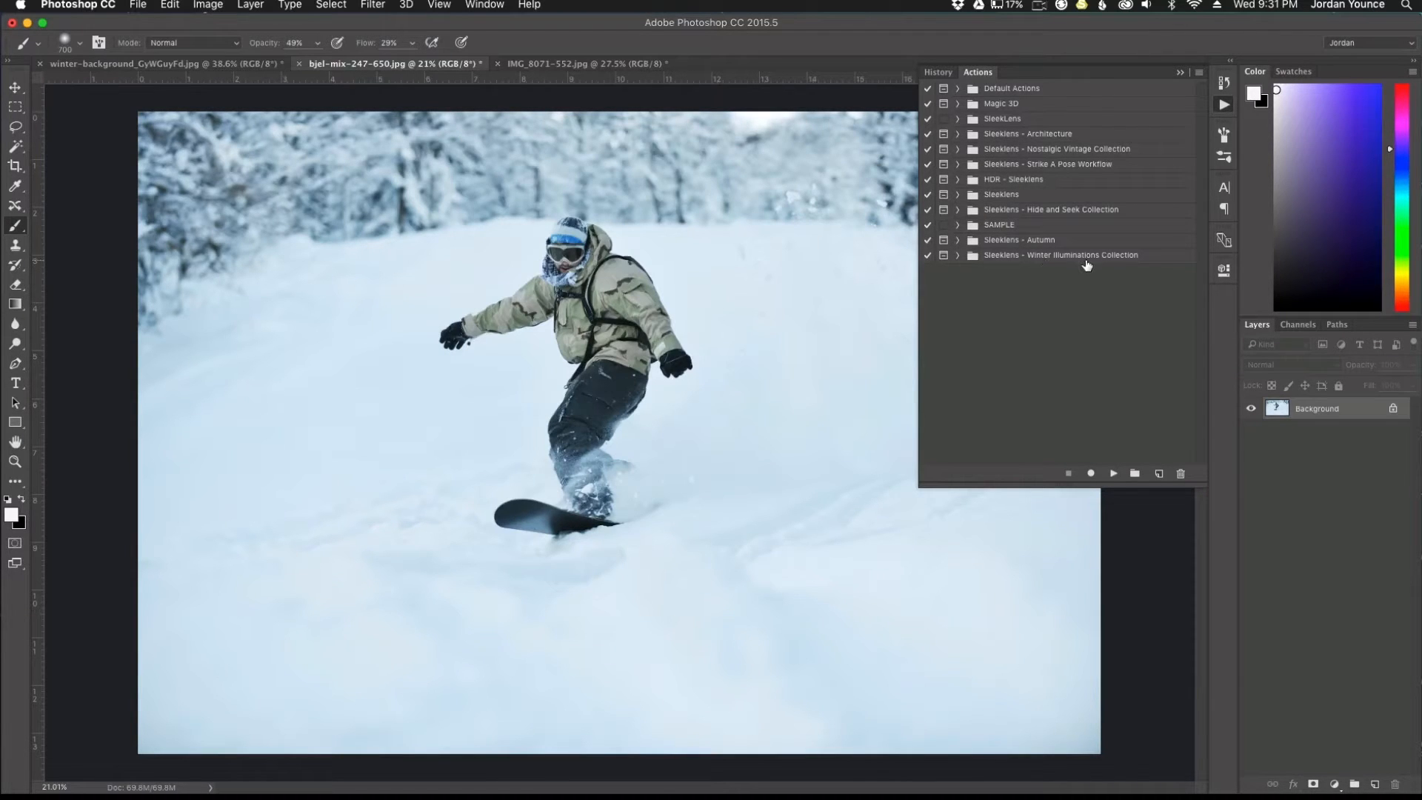
- Expand the Sleeklens - Winter Illuminations Collection set and look through its corrections, brushes, vignettes, tones and web-size actions
left_click(958, 255)
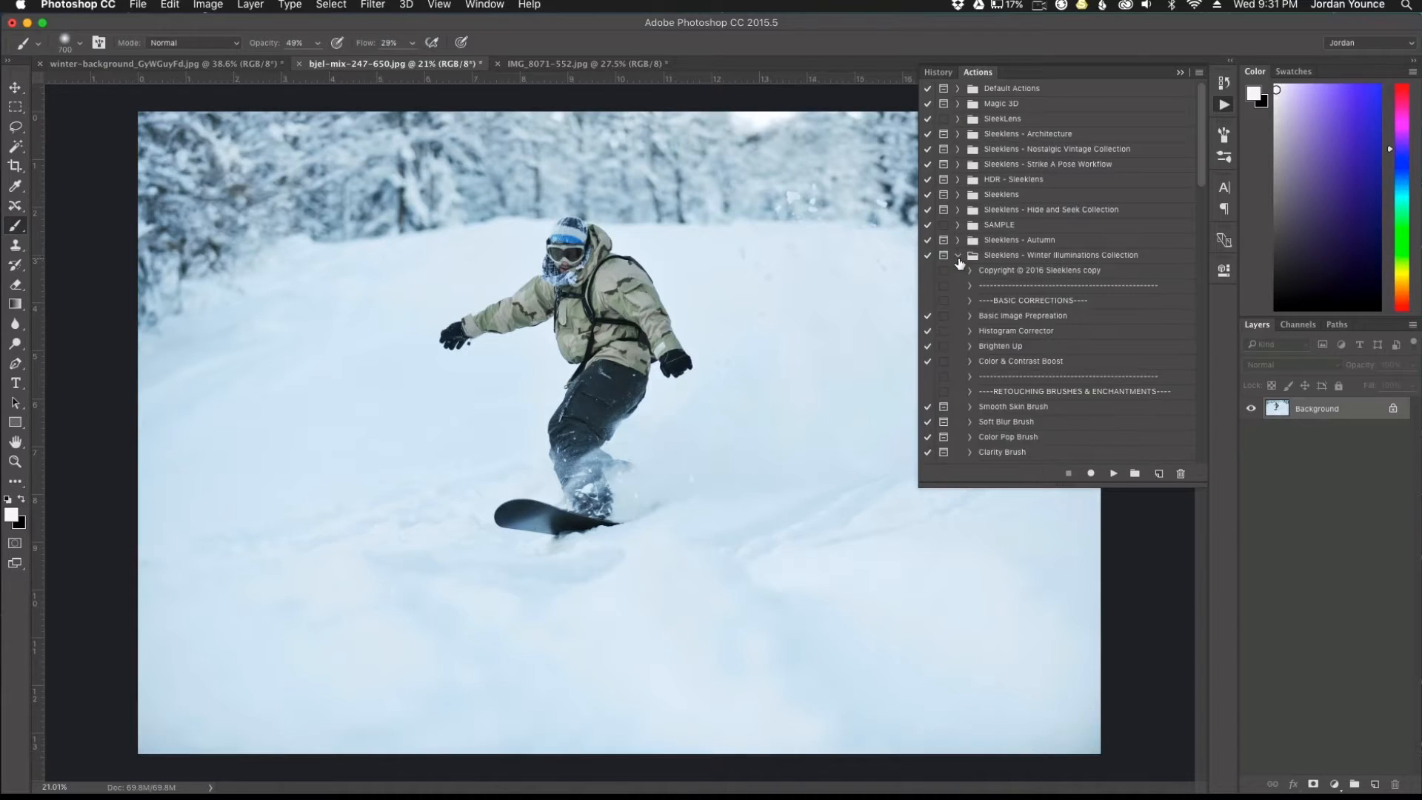
scroll(1042, 314, "down", 1)
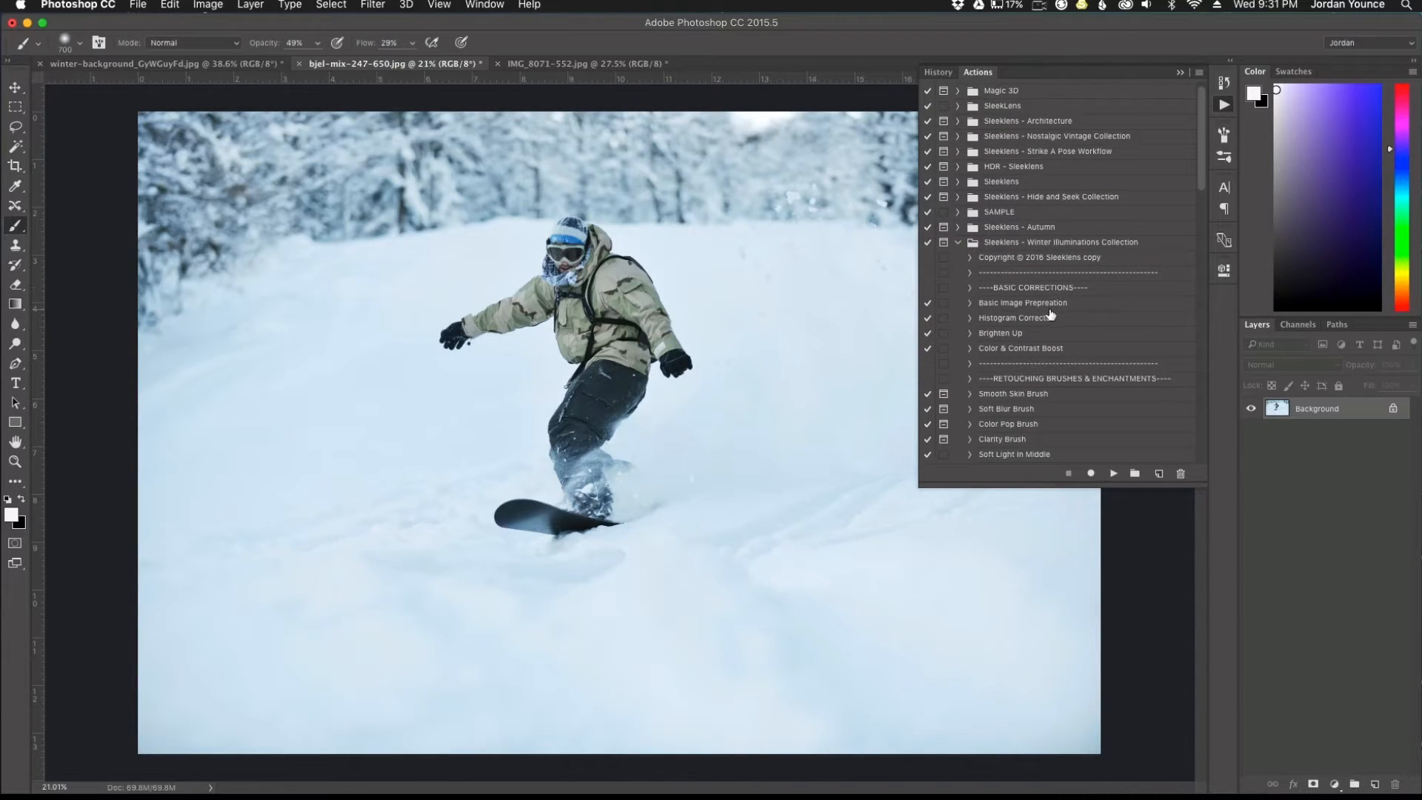
scroll(1040, 376, "down", 1)
scroll(1039, 374, "down", 10)
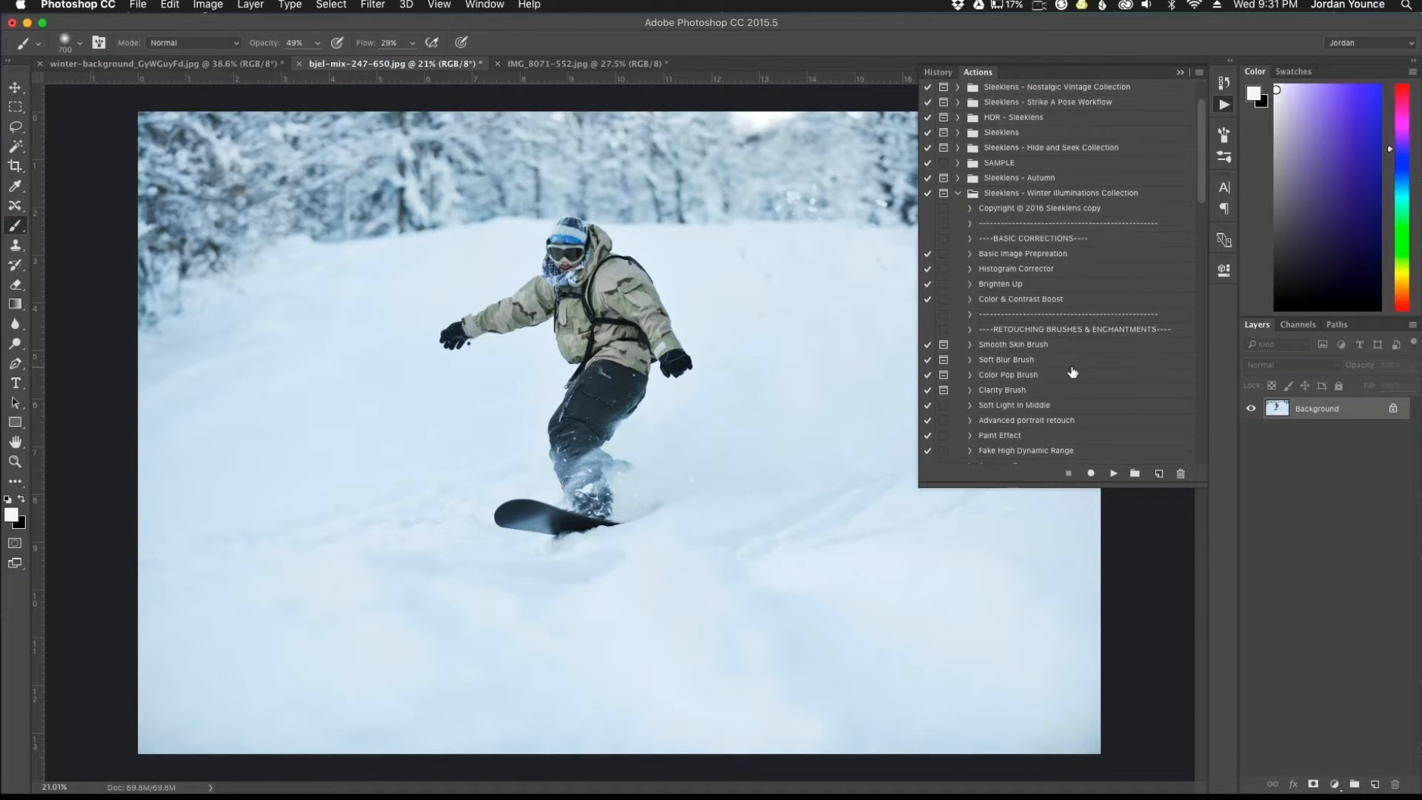
scroll(1095, 371, "down", 9)
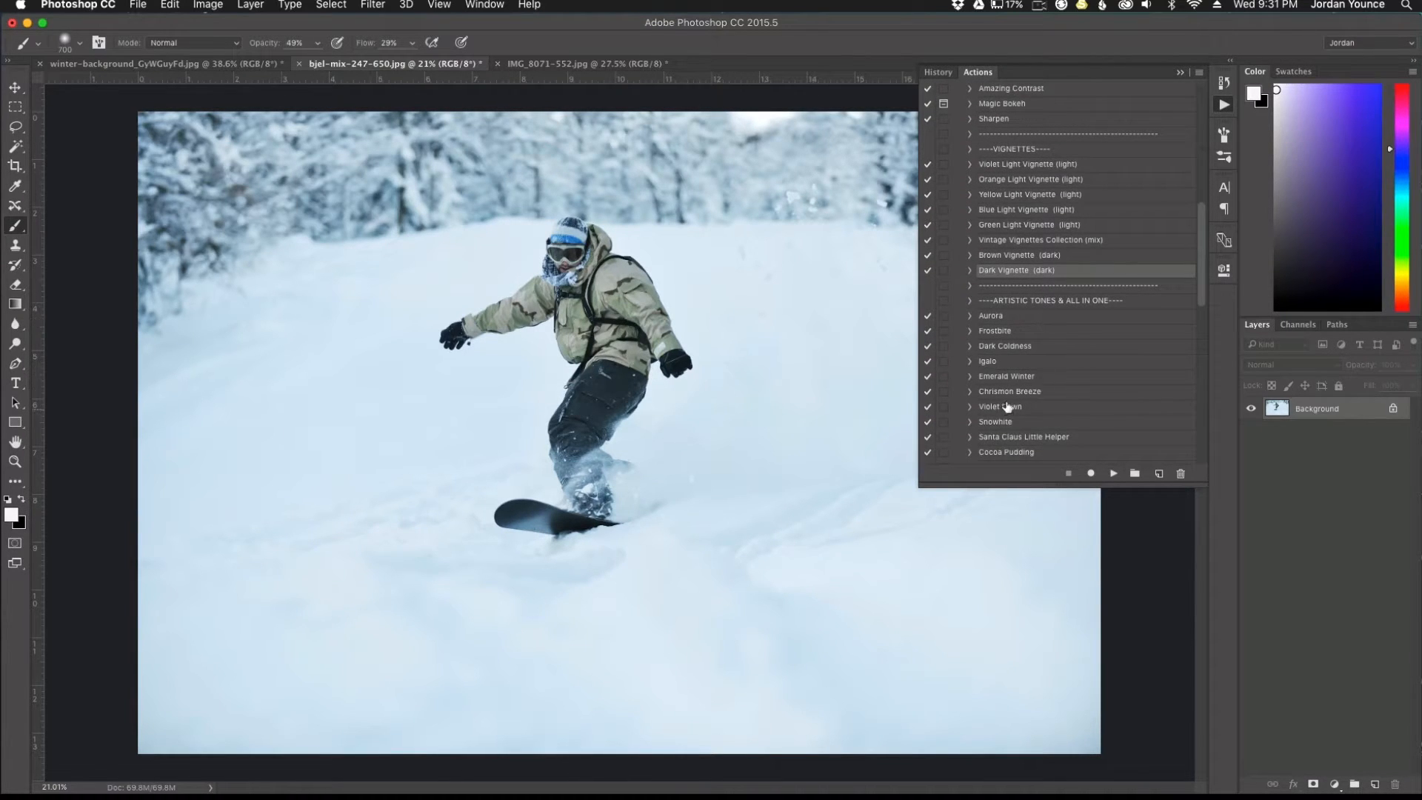
scroll(1022, 378, "down", 15)
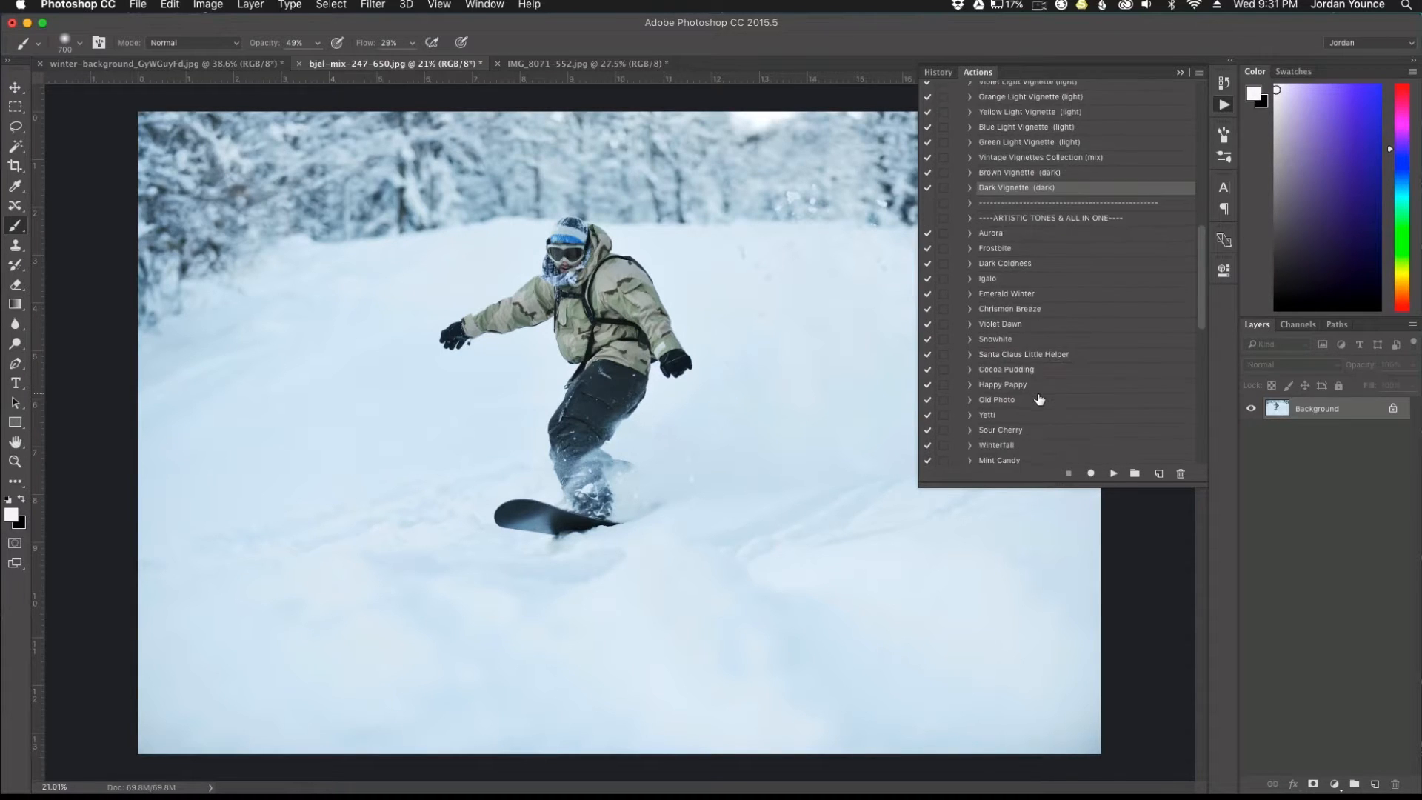
scroll(1039, 400, "down", 5)
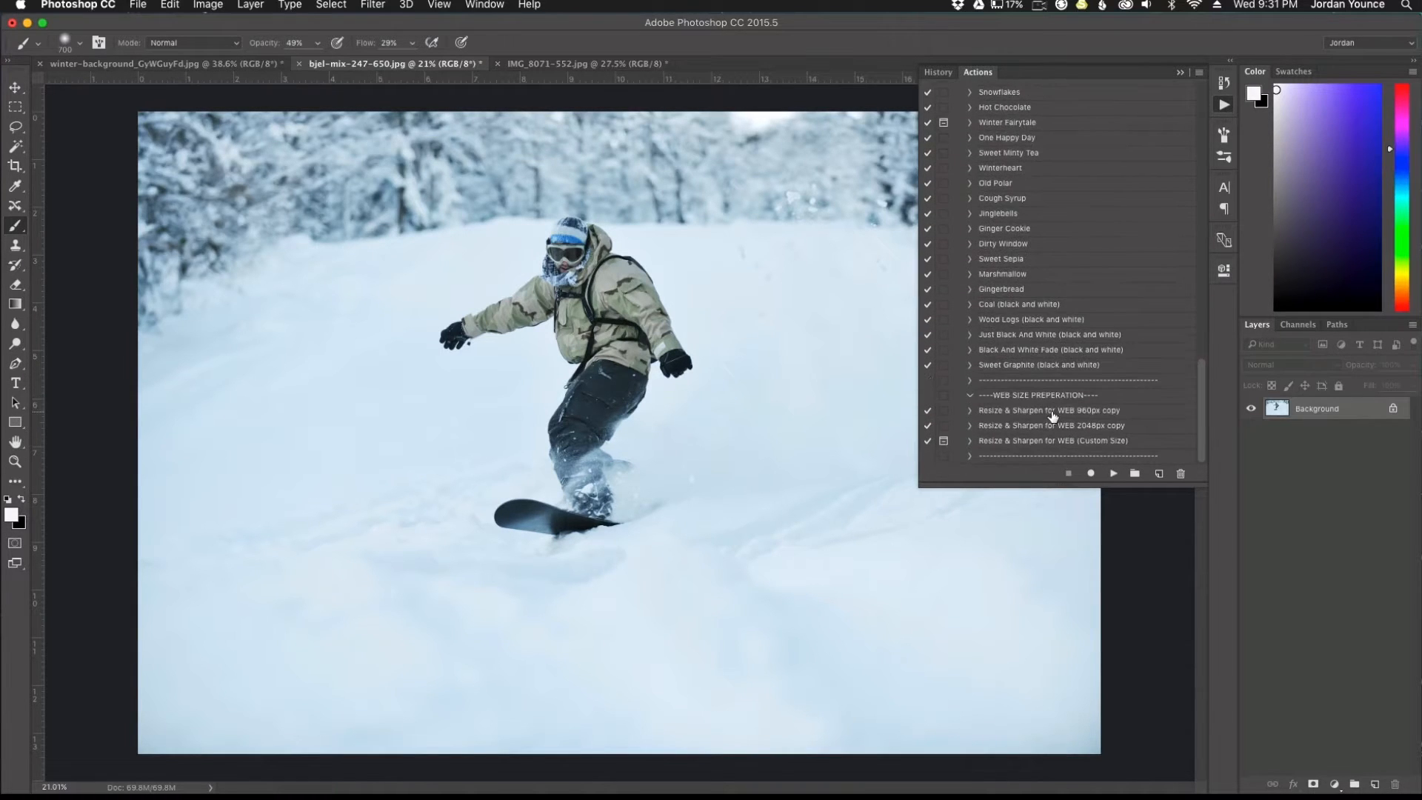
scroll(1069, 421, "up", 10)
scroll(1069, 422, "up", 15)
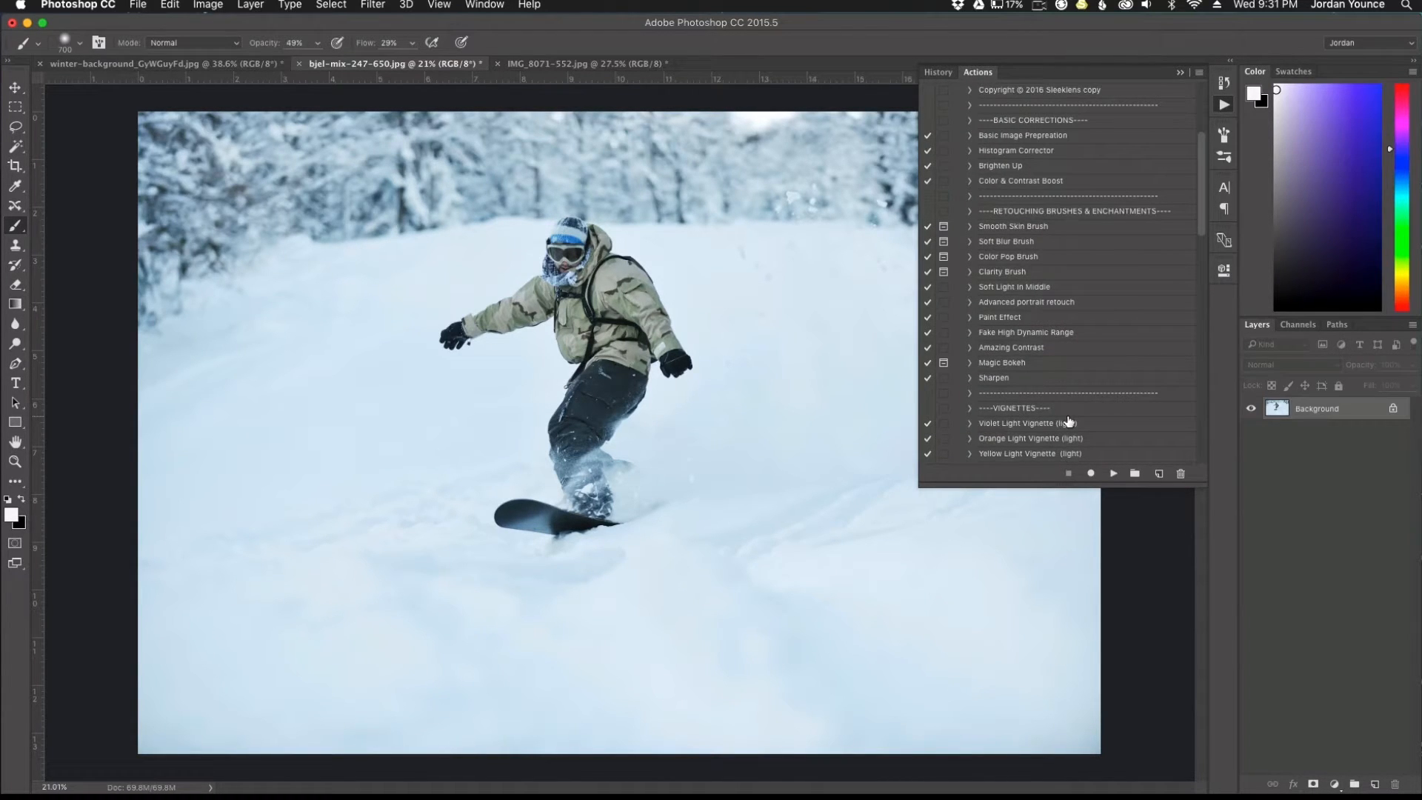
scroll(1060, 415, "up", 5)
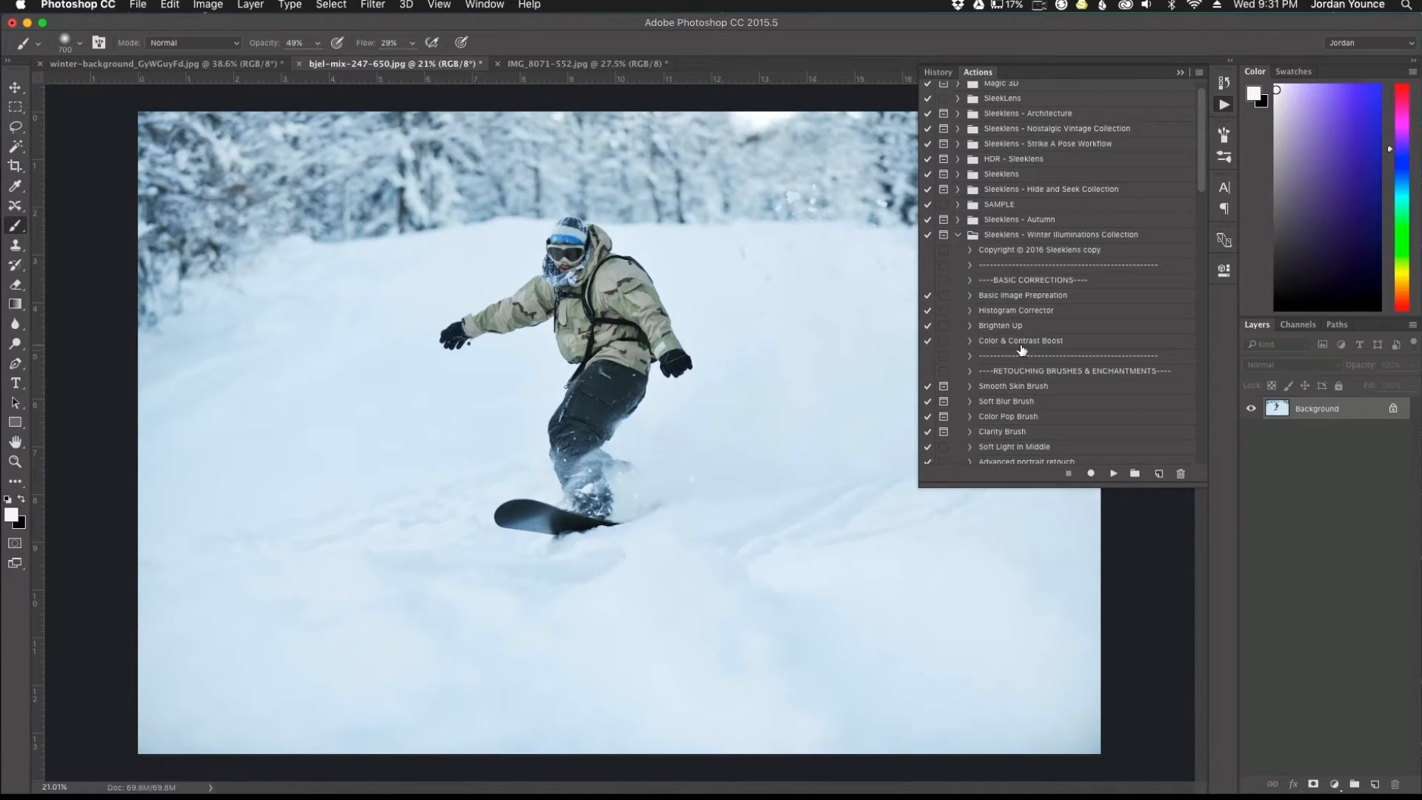
- Run the Color & Contrast Boost action and compare the photo with the Extra Boost group hidden and shown
left_click(1021, 343)
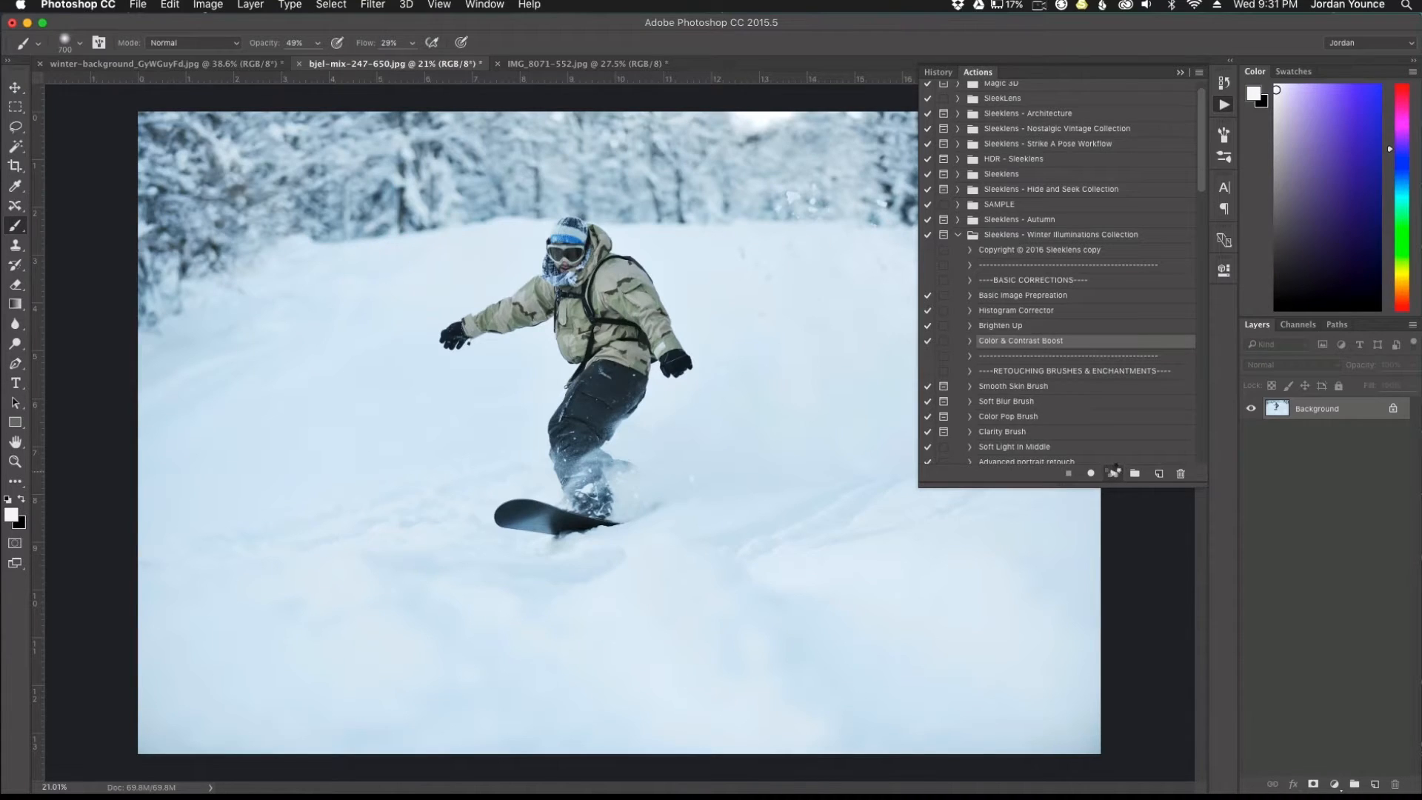
left_click(1114, 474)
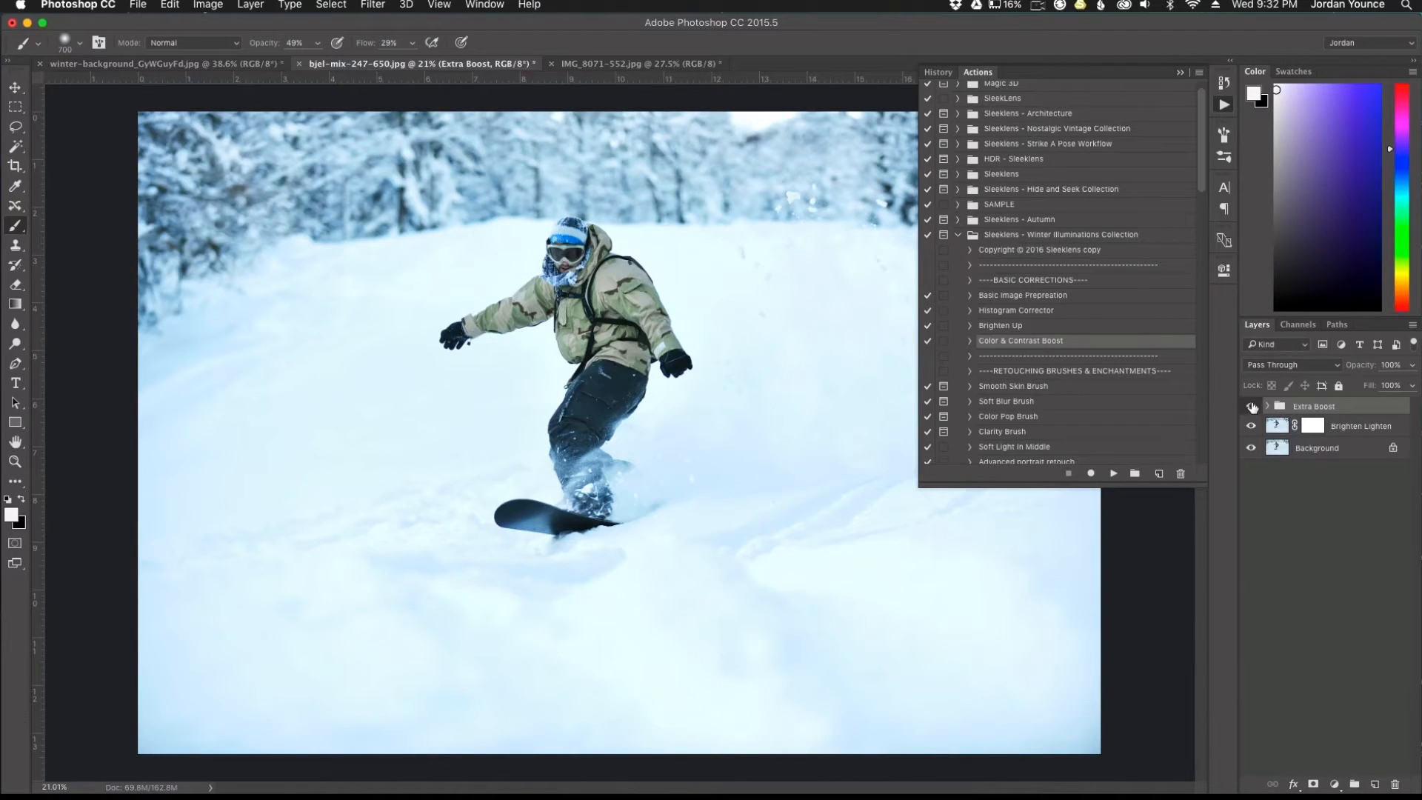
left_click(1251, 407)
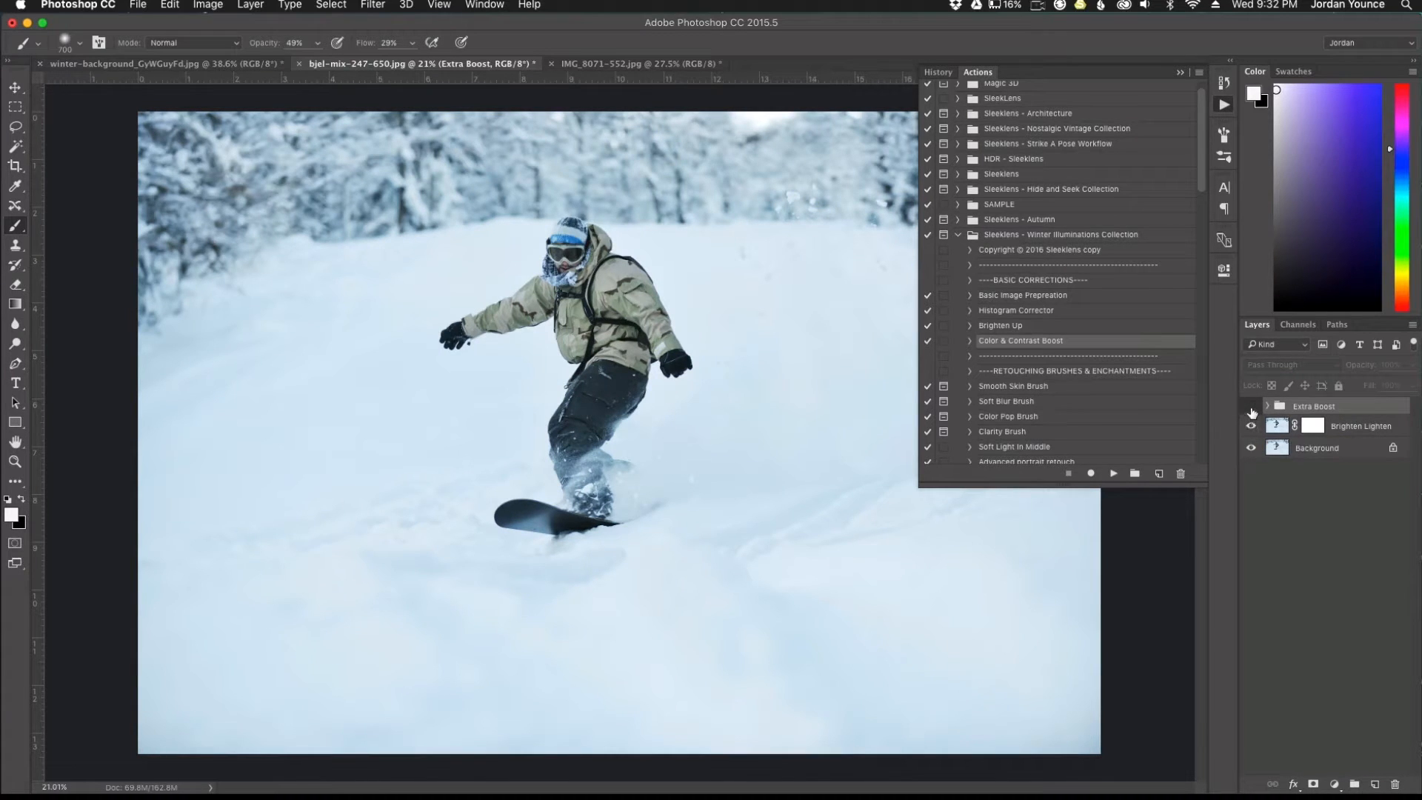
left_click(1251, 406)
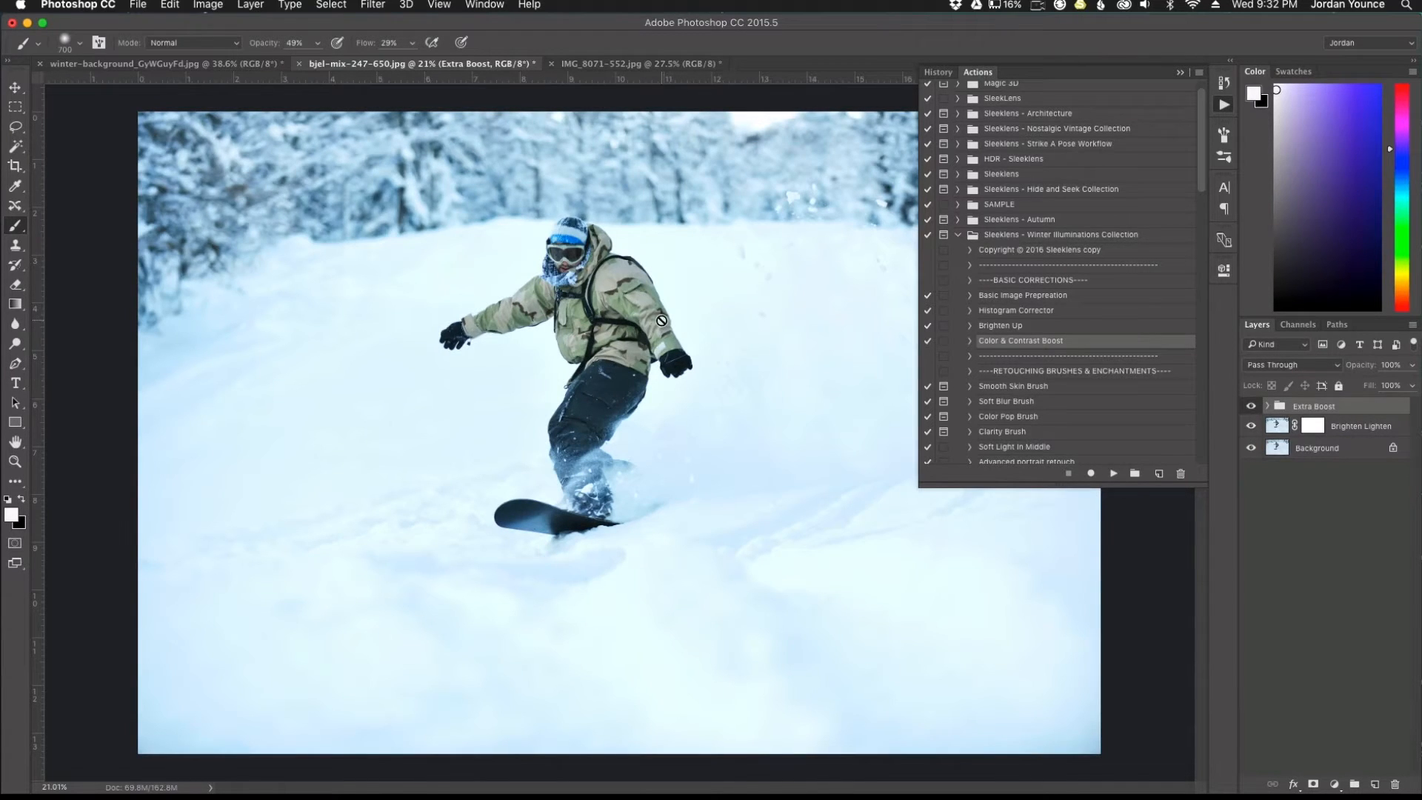
- Run the Brighten Up action from the Background layer and move the Brighten Up layer above the Extra Boost group
left_click(1341, 450)
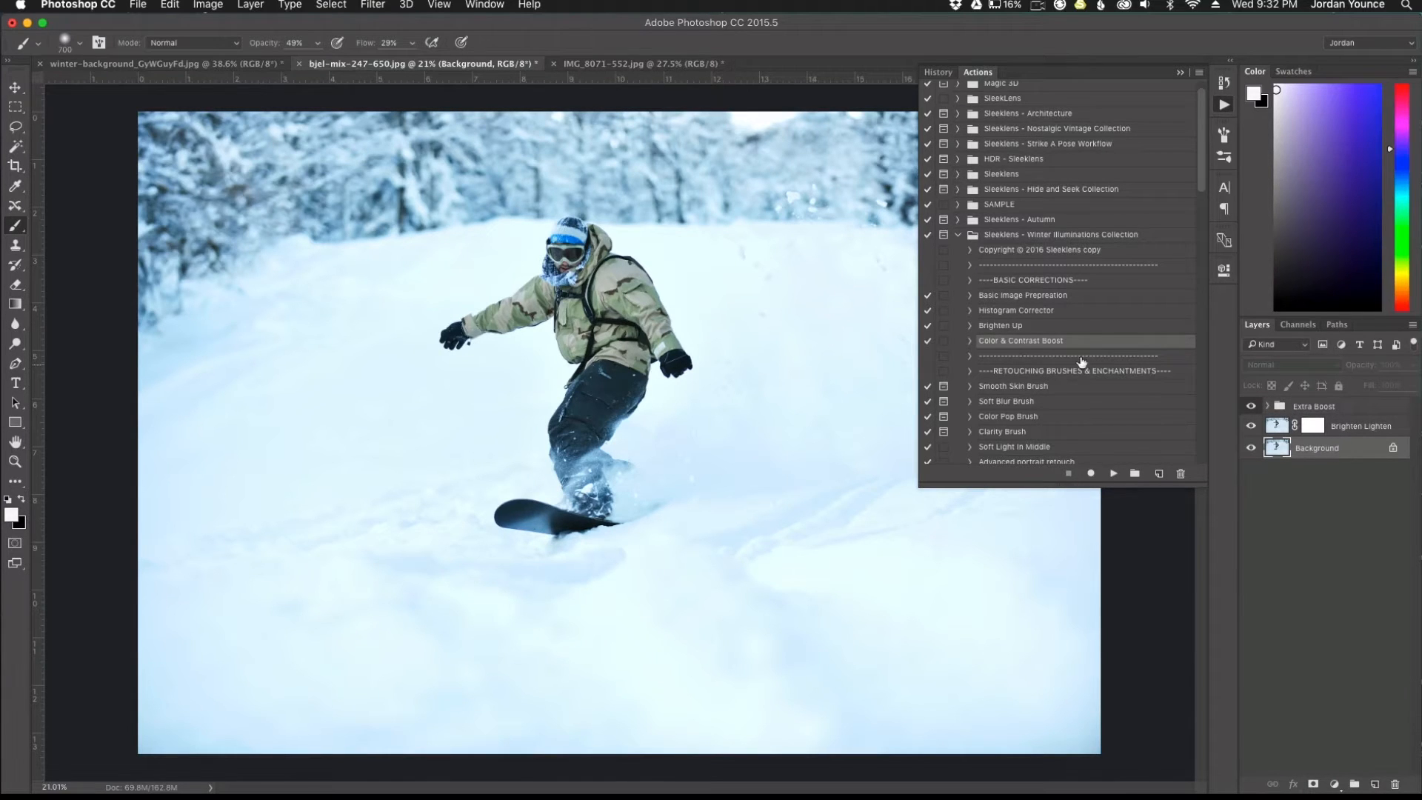
left_click(1055, 327)
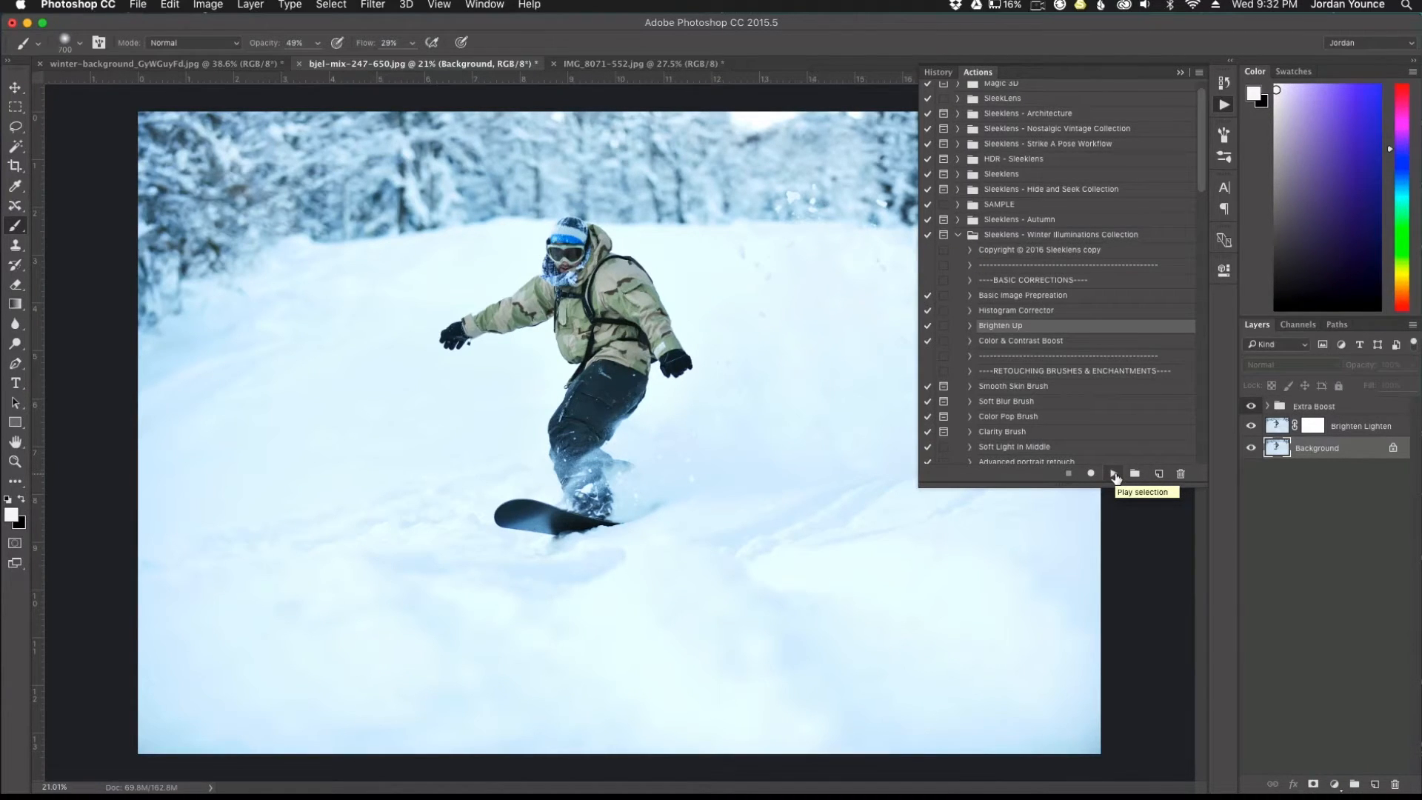
left_click(1115, 474)
left_click_drag(1329, 451, 1333, 400)
key("x")
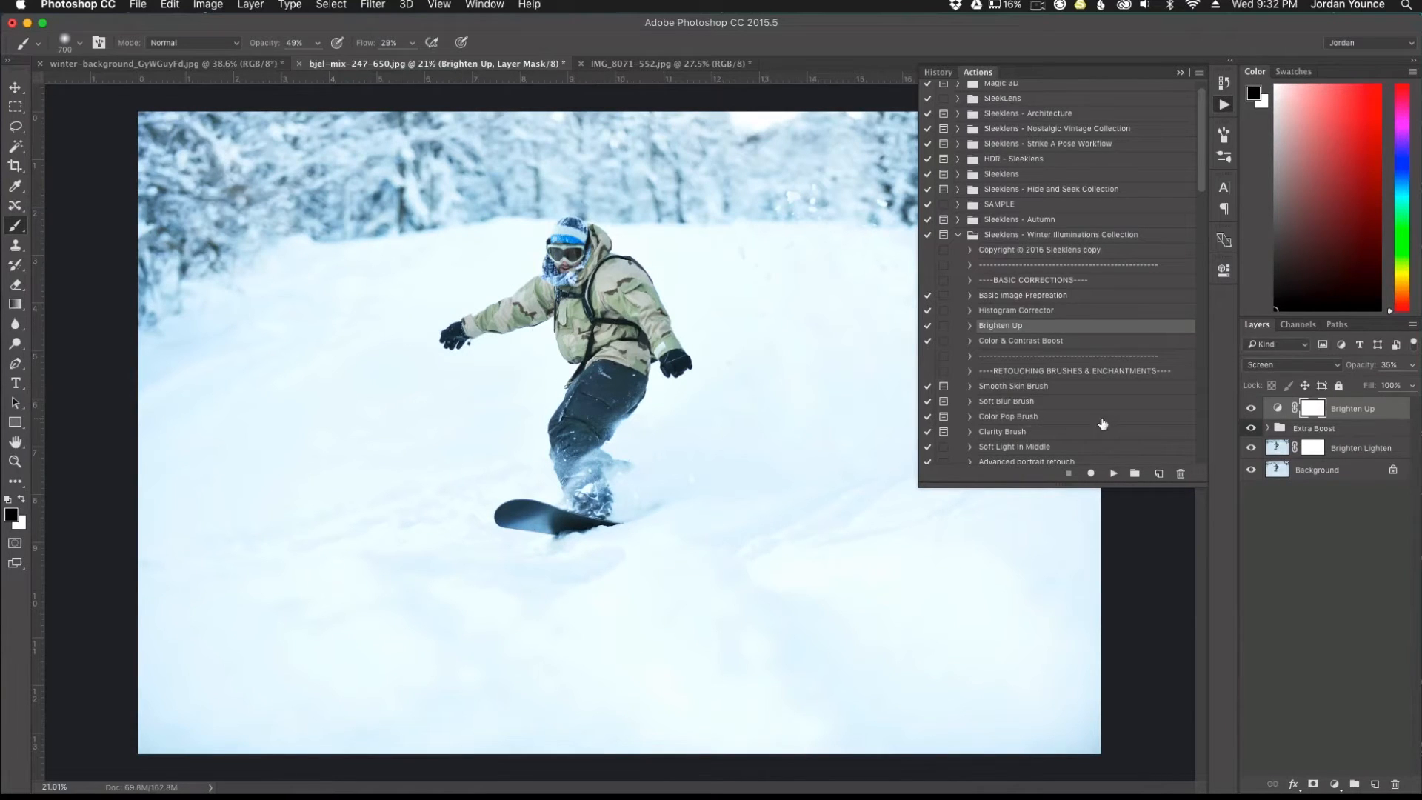
- Run the Chimney Smoke action from the Artistic Tones & All In One section on the photo
scroll(1039, 414, "down", 3)
scroll(1039, 413, "down", 20)
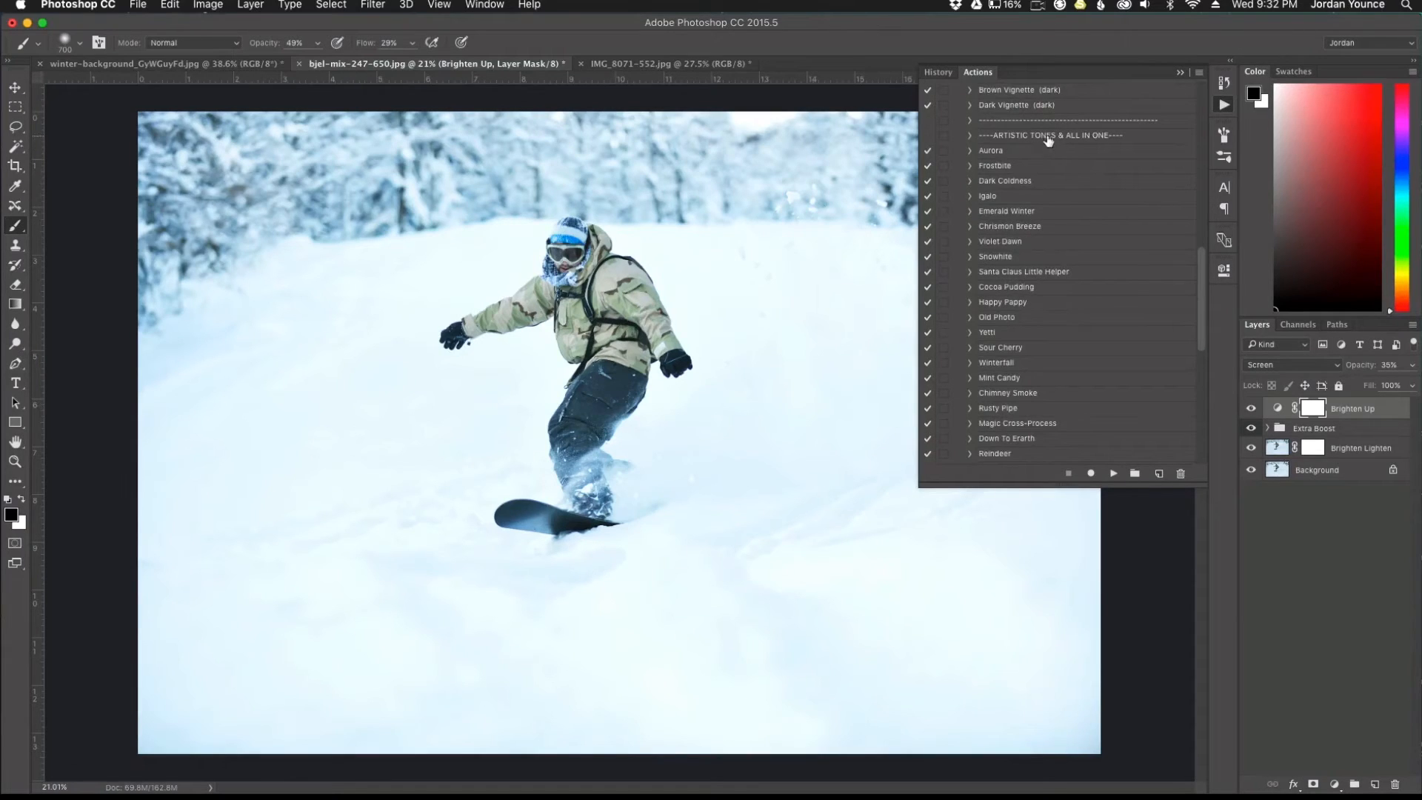
scroll(1021, 329, "down", 1)
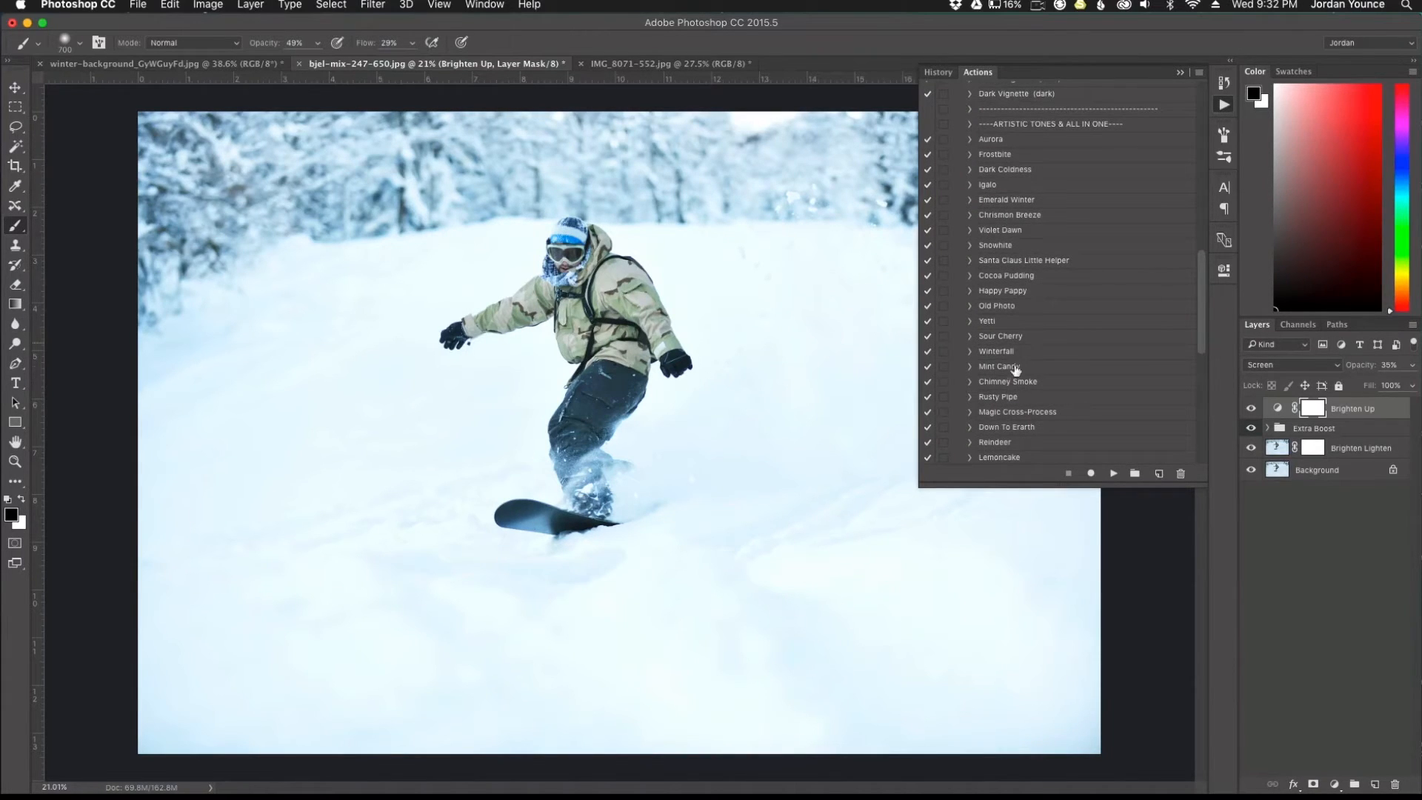
left_click(1002, 384)
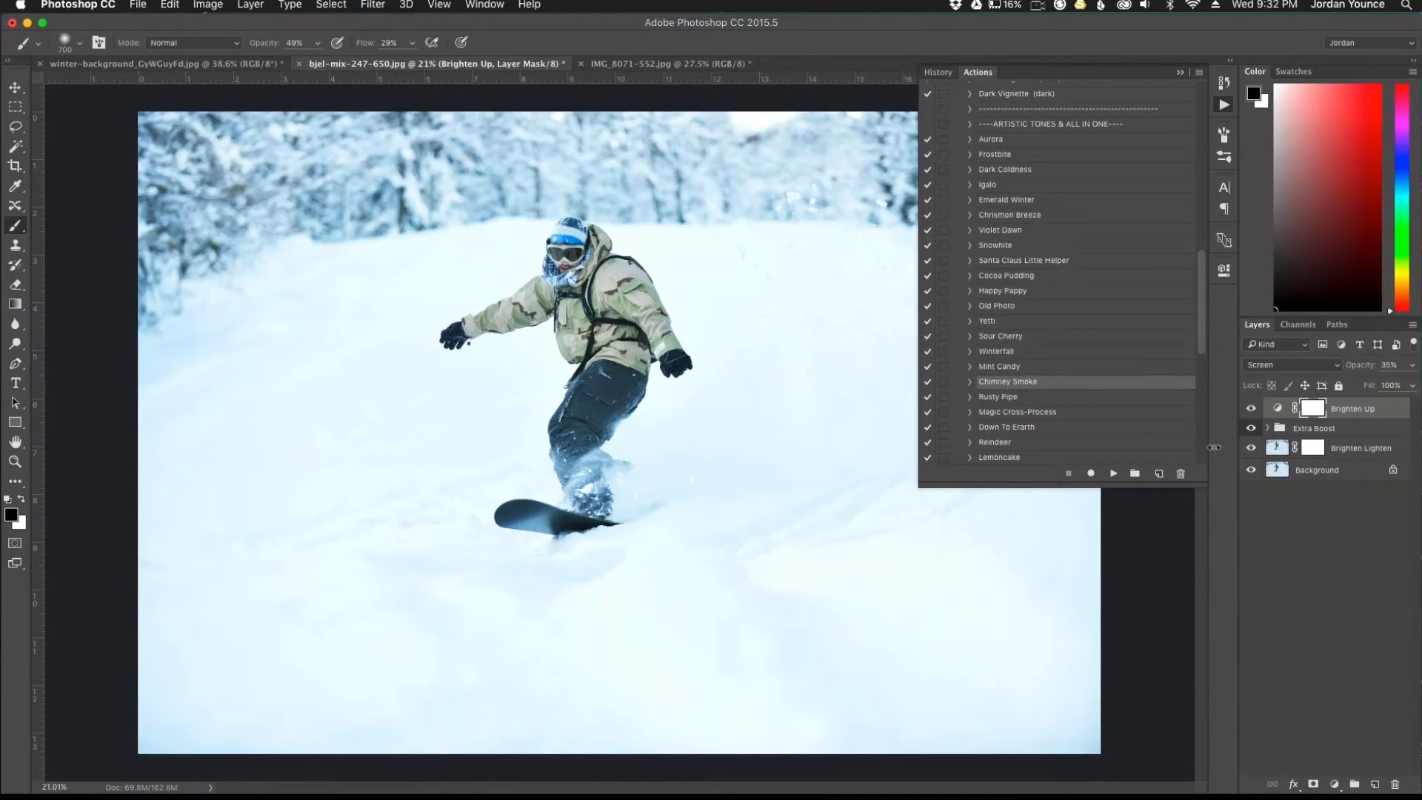
left_click(1331, 476)
left_click(1113, 473)
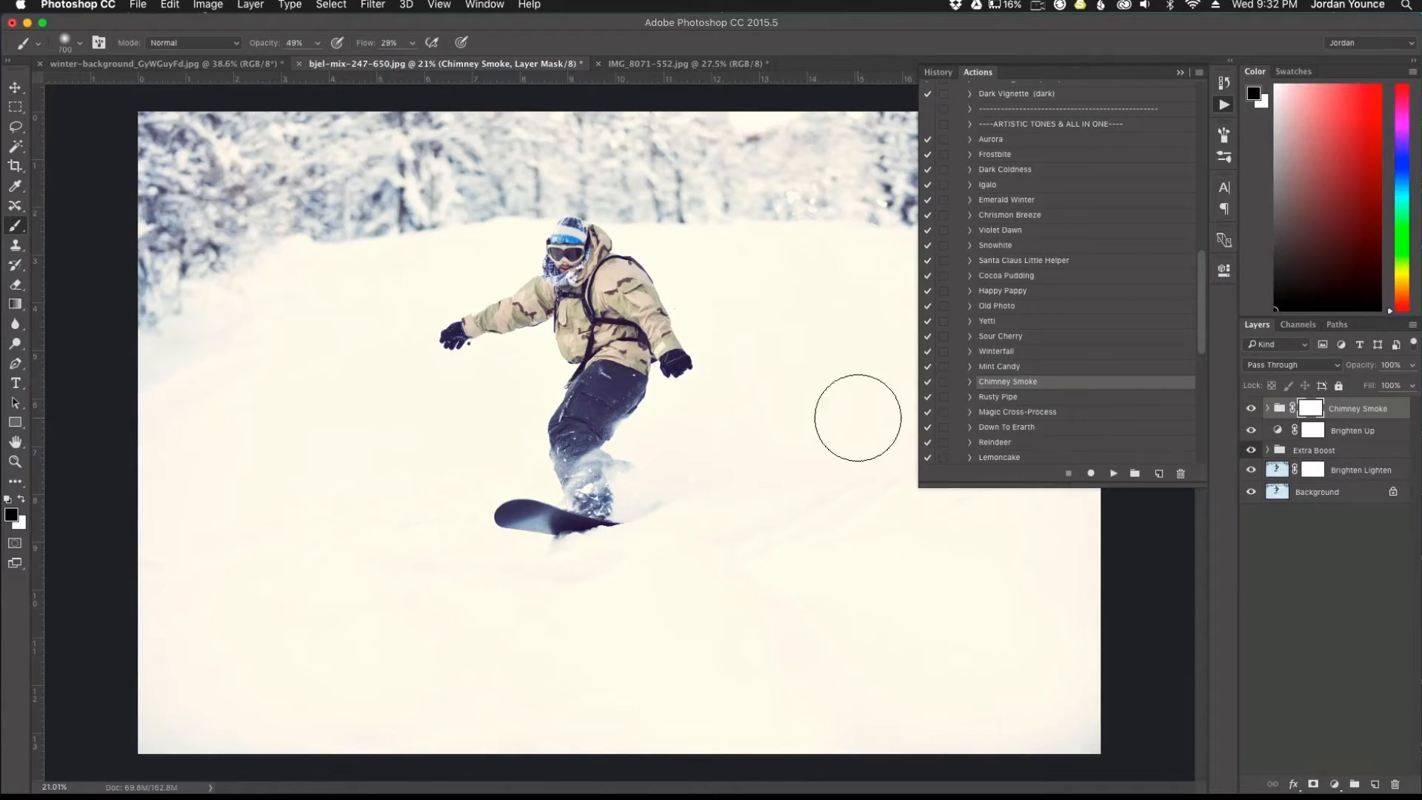
- Lower the Chimney Smoke group's opacity to 54% and collapse the Actions panel
left_click(1356, 366)
left_click_drag(1355, 369, 1337, 365)
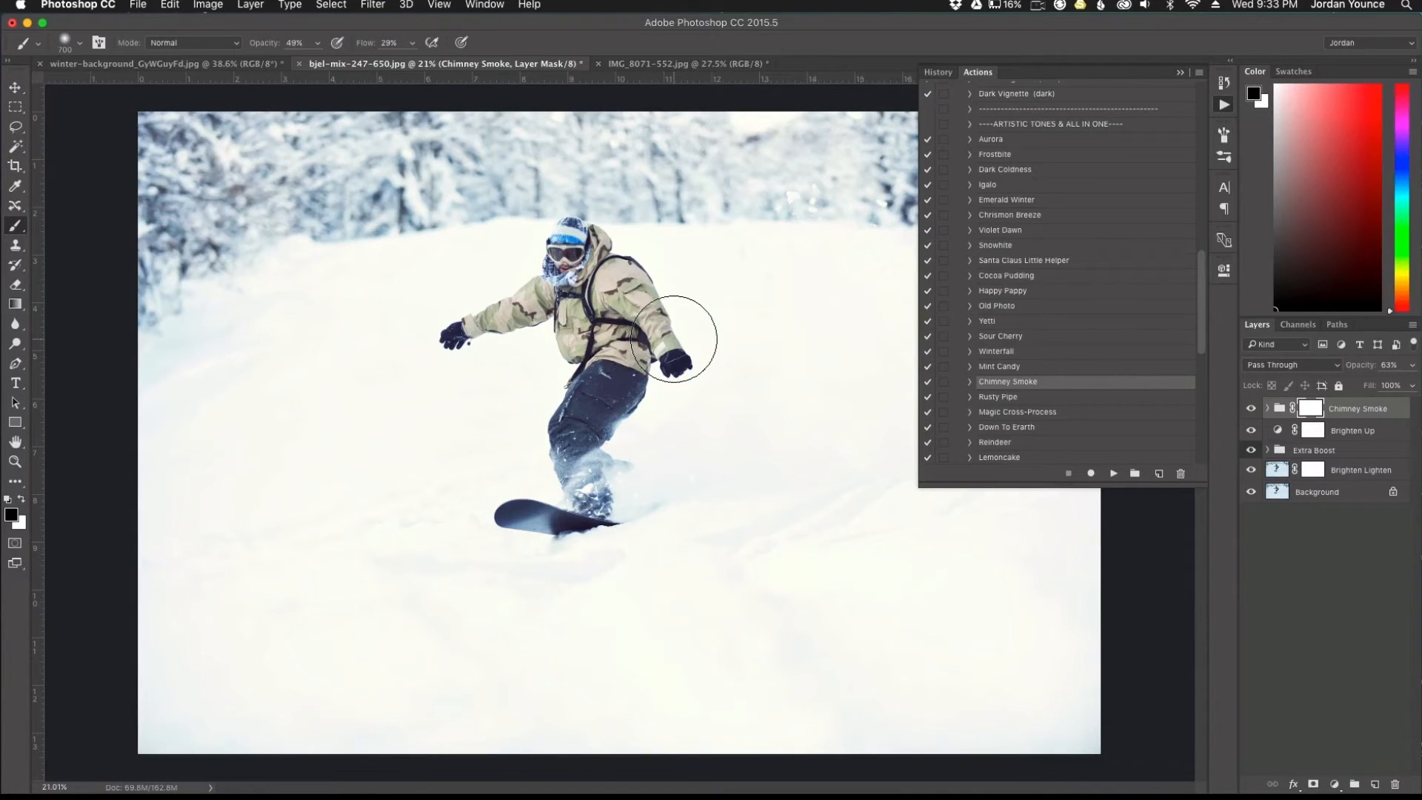
left_click_drag(1367, 372, 1359, 369)
left_click(1181, 72)
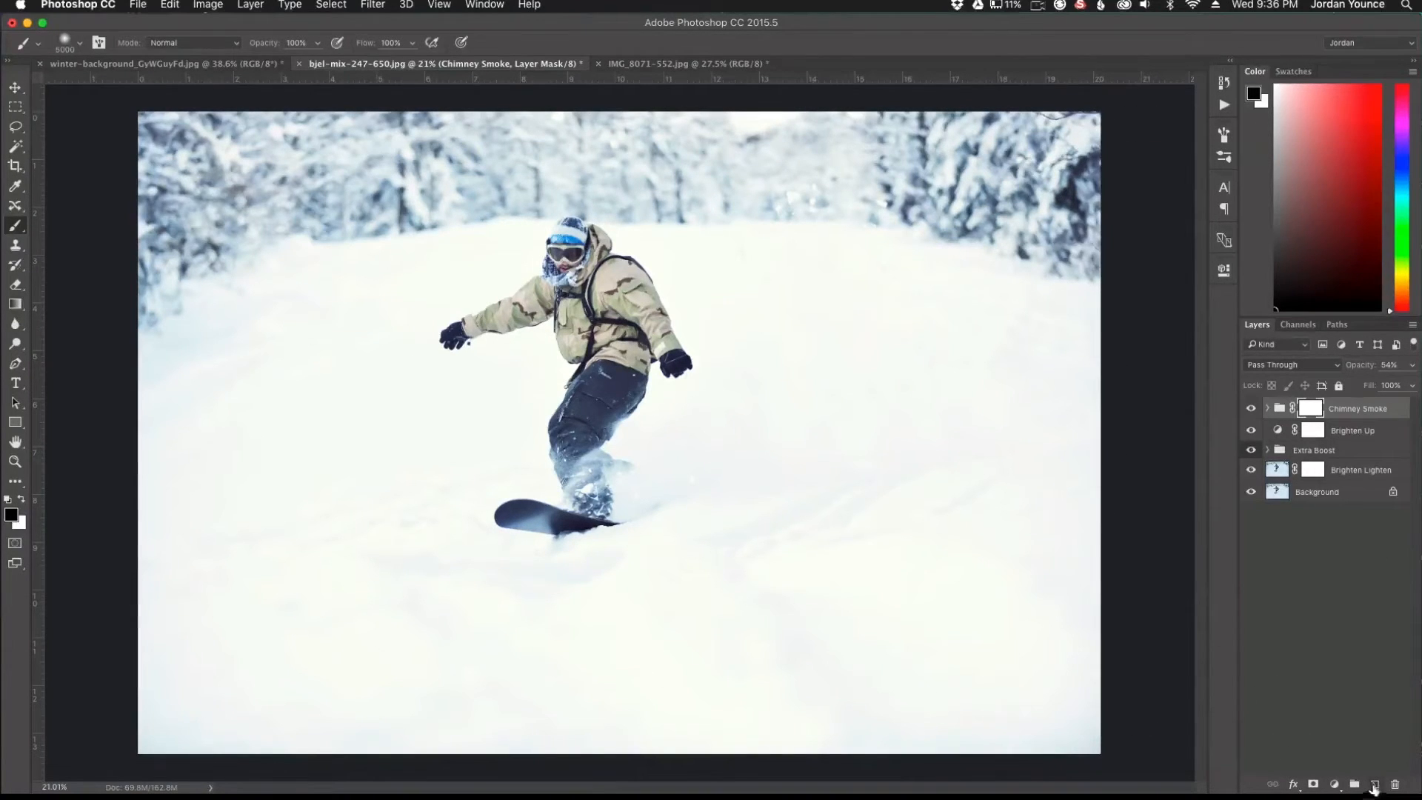
- Add an empty layer above the Chimney Smoke group with white as the foreground color, and open the brush presets
left_click(1375, 785)
key("x")
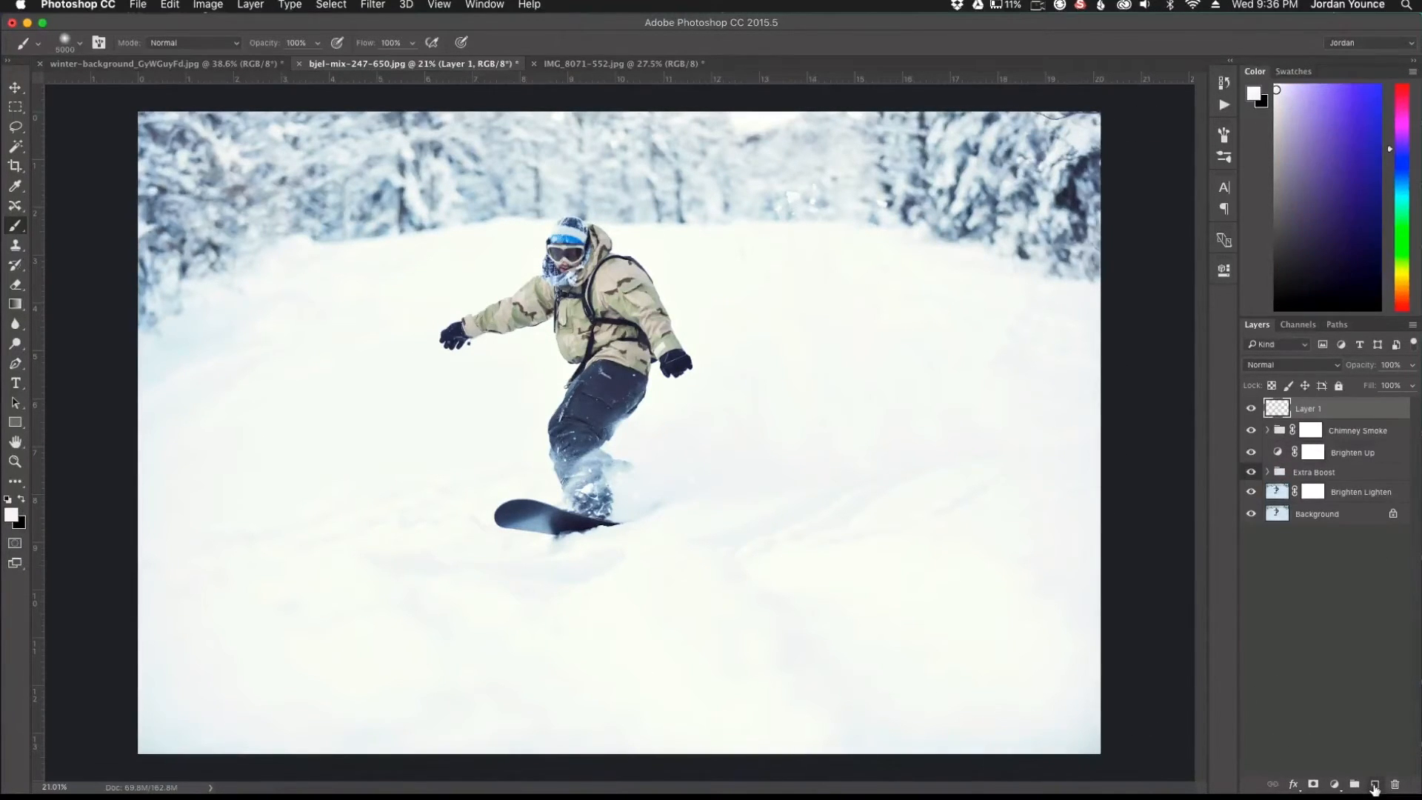
left_click(82, 44)
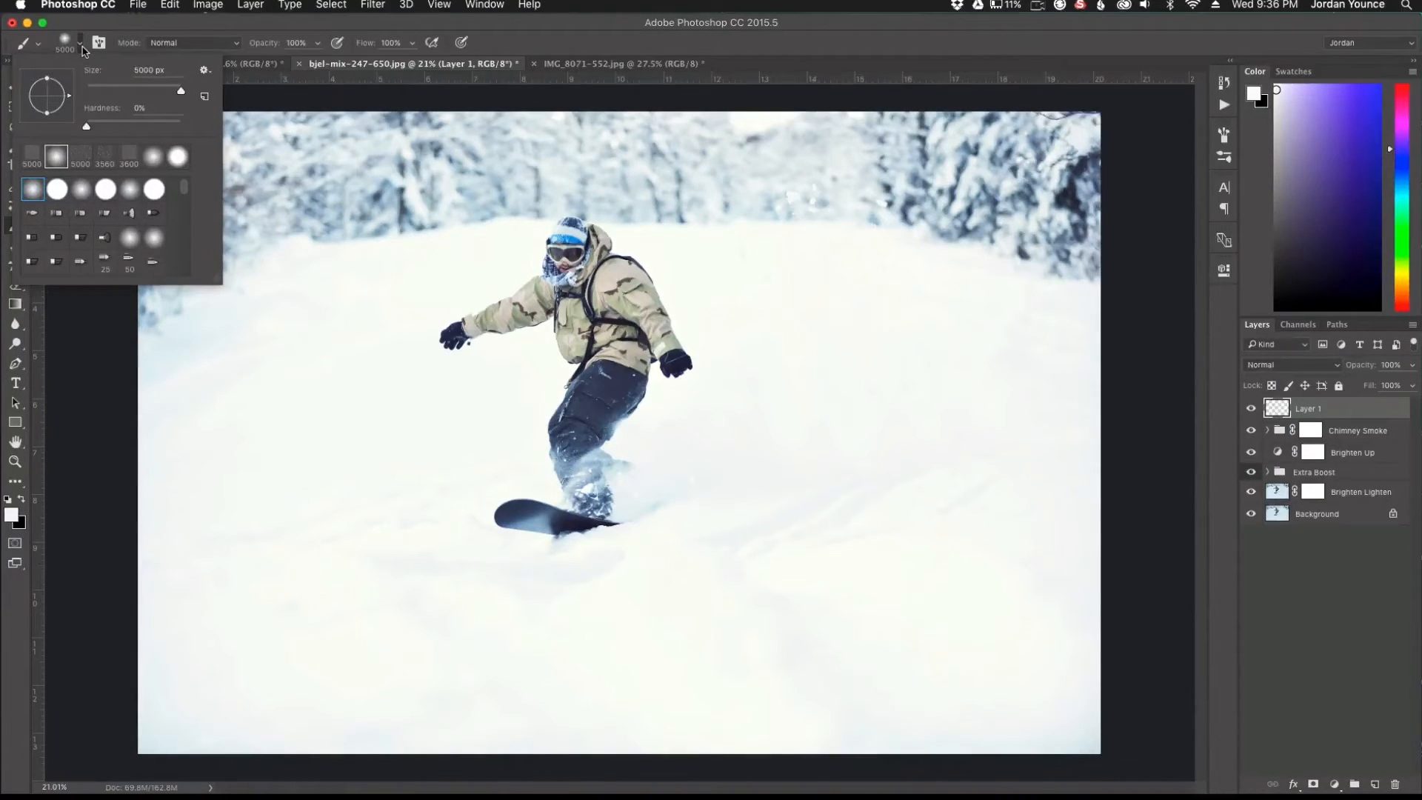
left_click(205, 71)
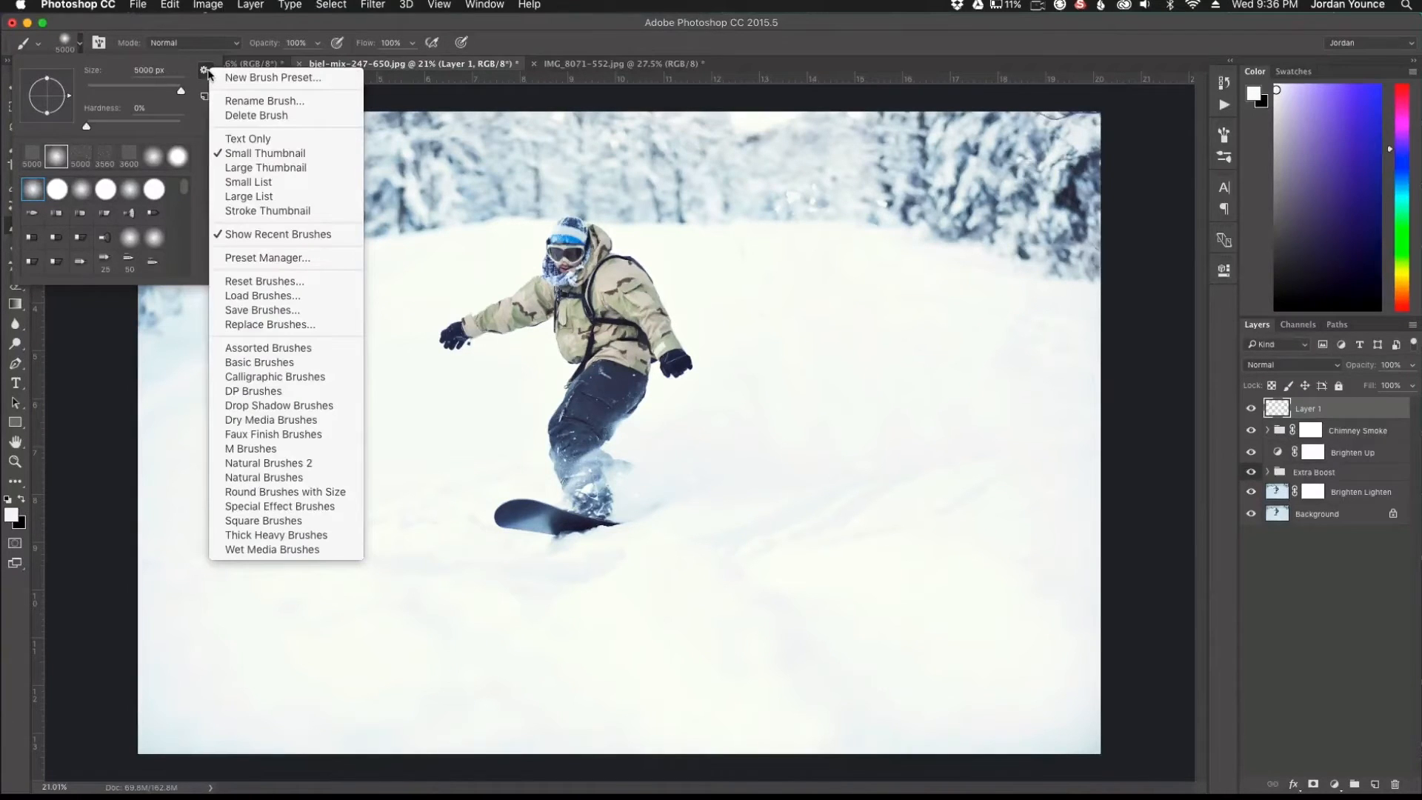
left_click(259, 297)
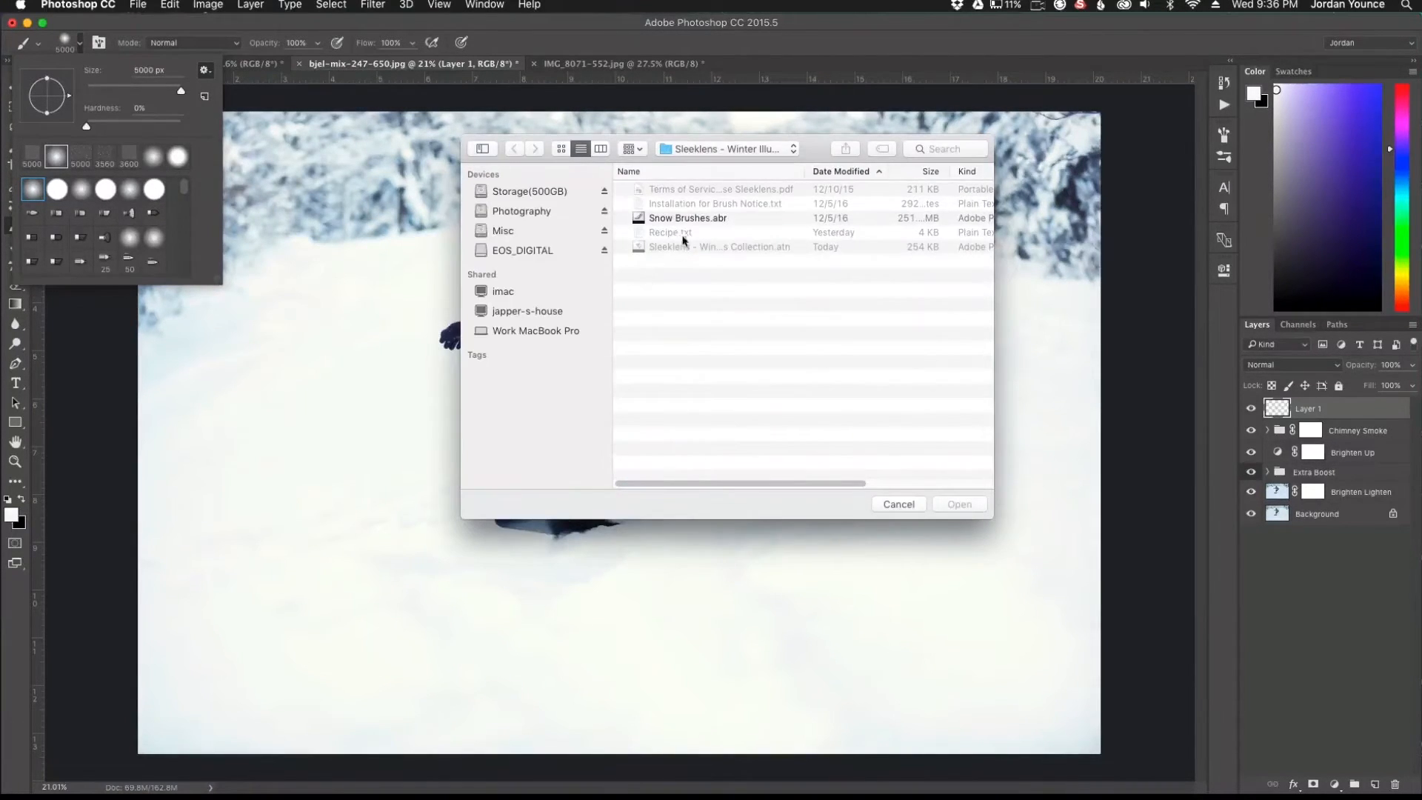
left_click(901, 504)
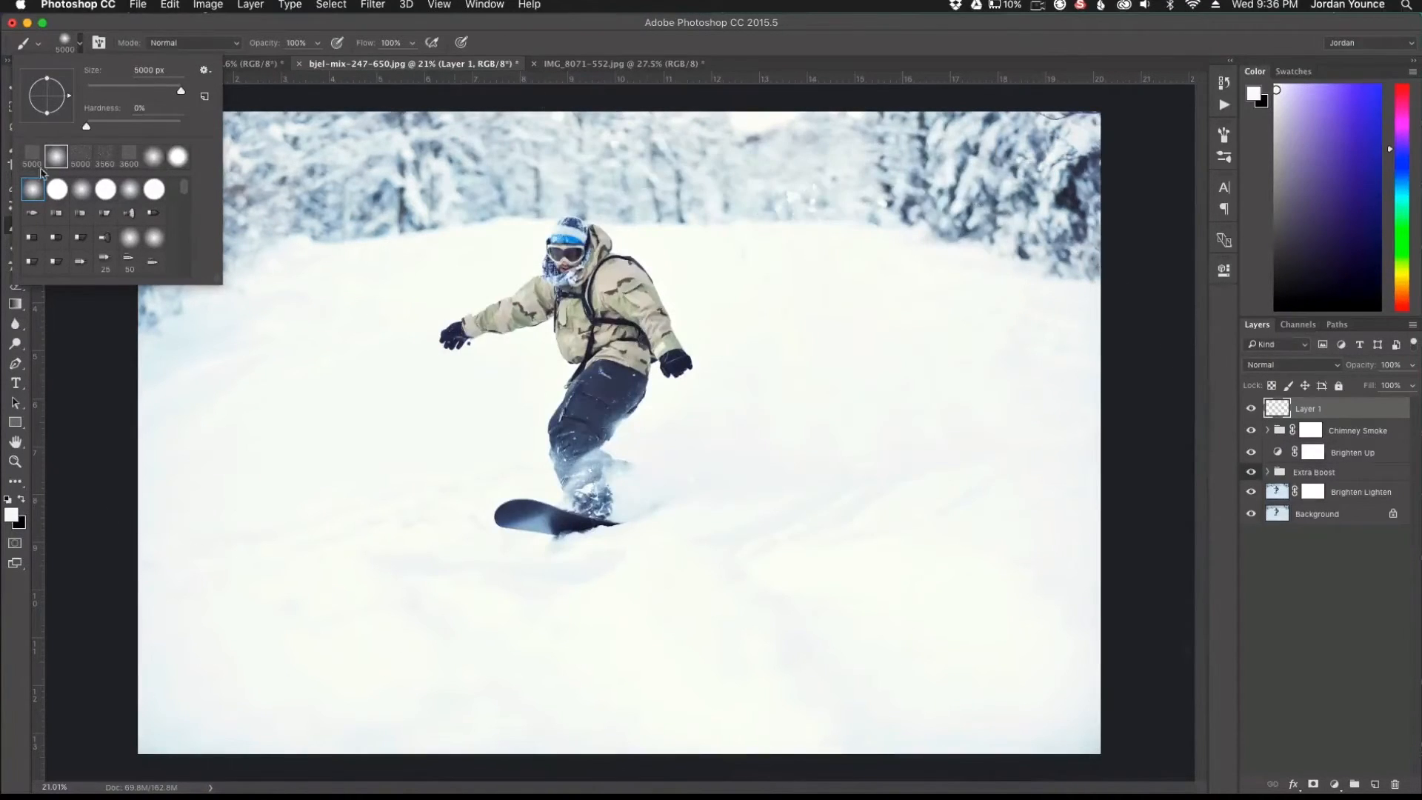
- Choose a 5000 px snow brush from the loaded Snow brush presets
scroll(184, 192, "down", 5)
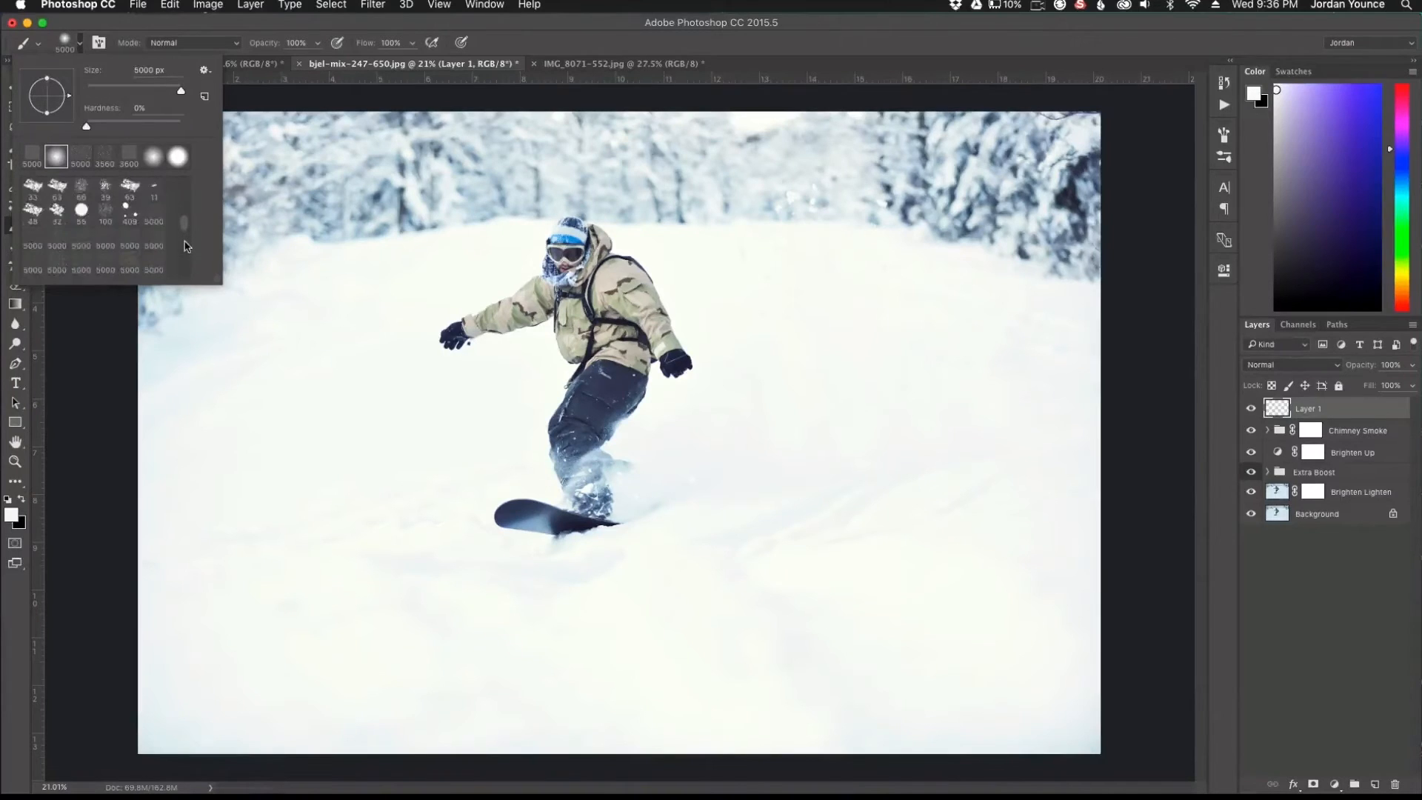
scroll(186, 249, "down", 3)
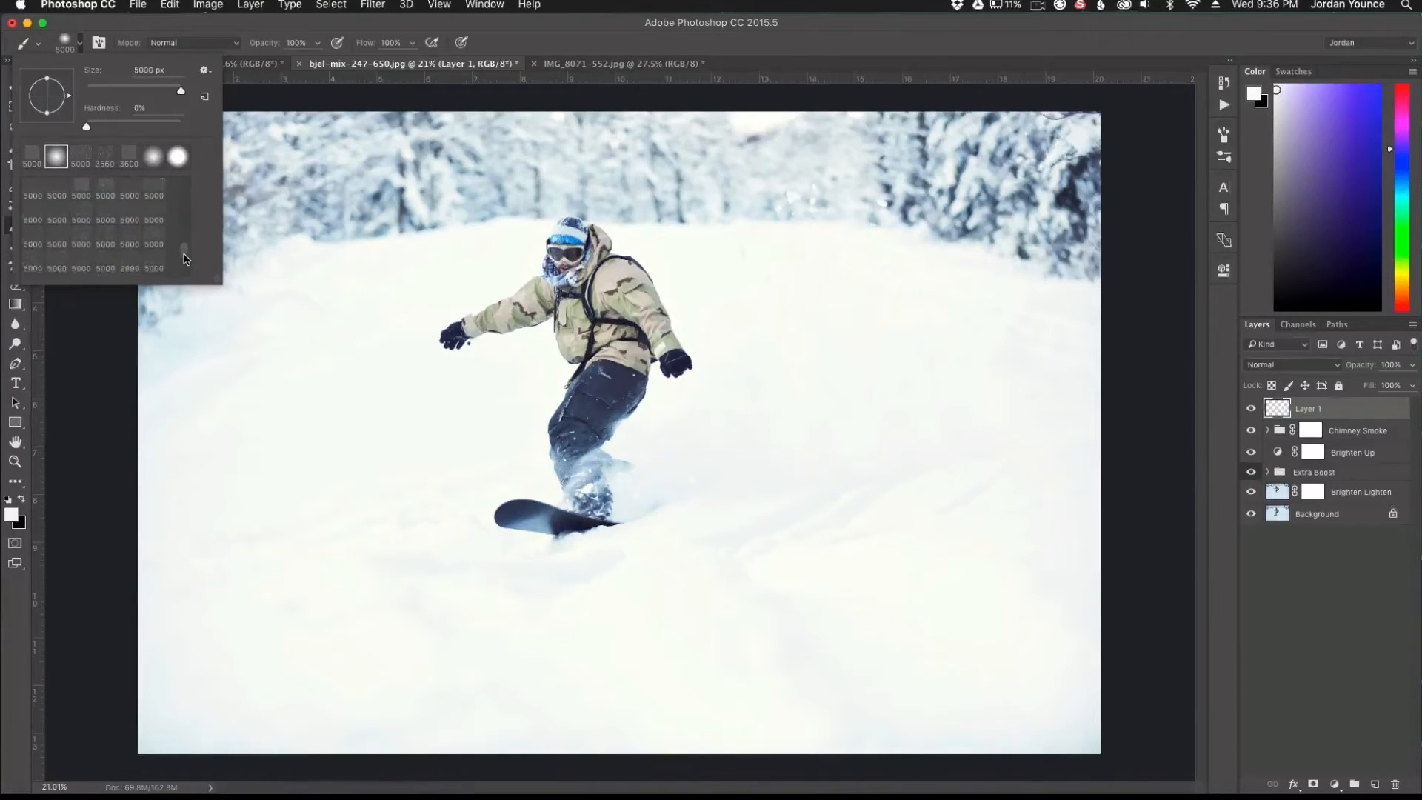
left_click_drag(183, 240, 184, 233)
left_click_drag(184, 233, 183, 244)
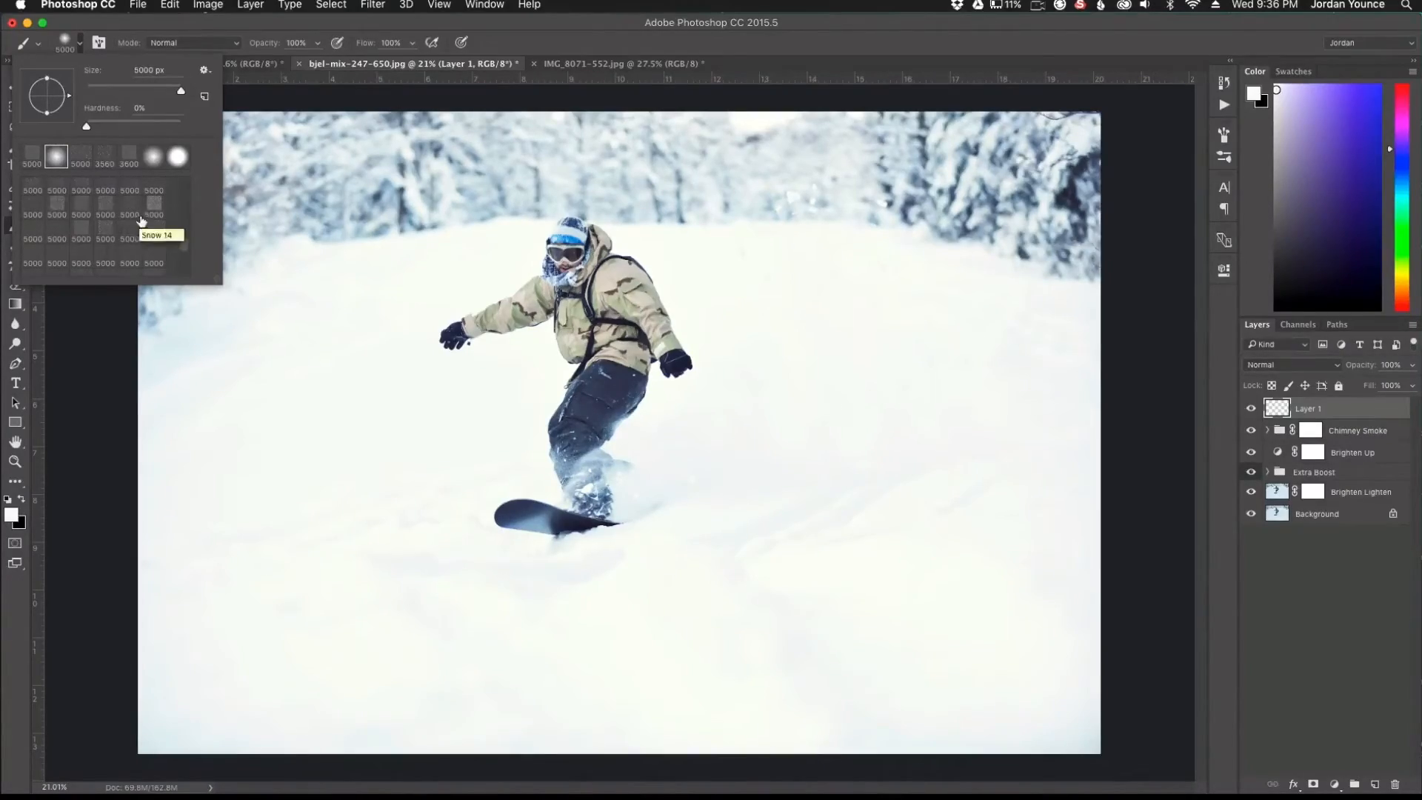
left_click(84, 233)
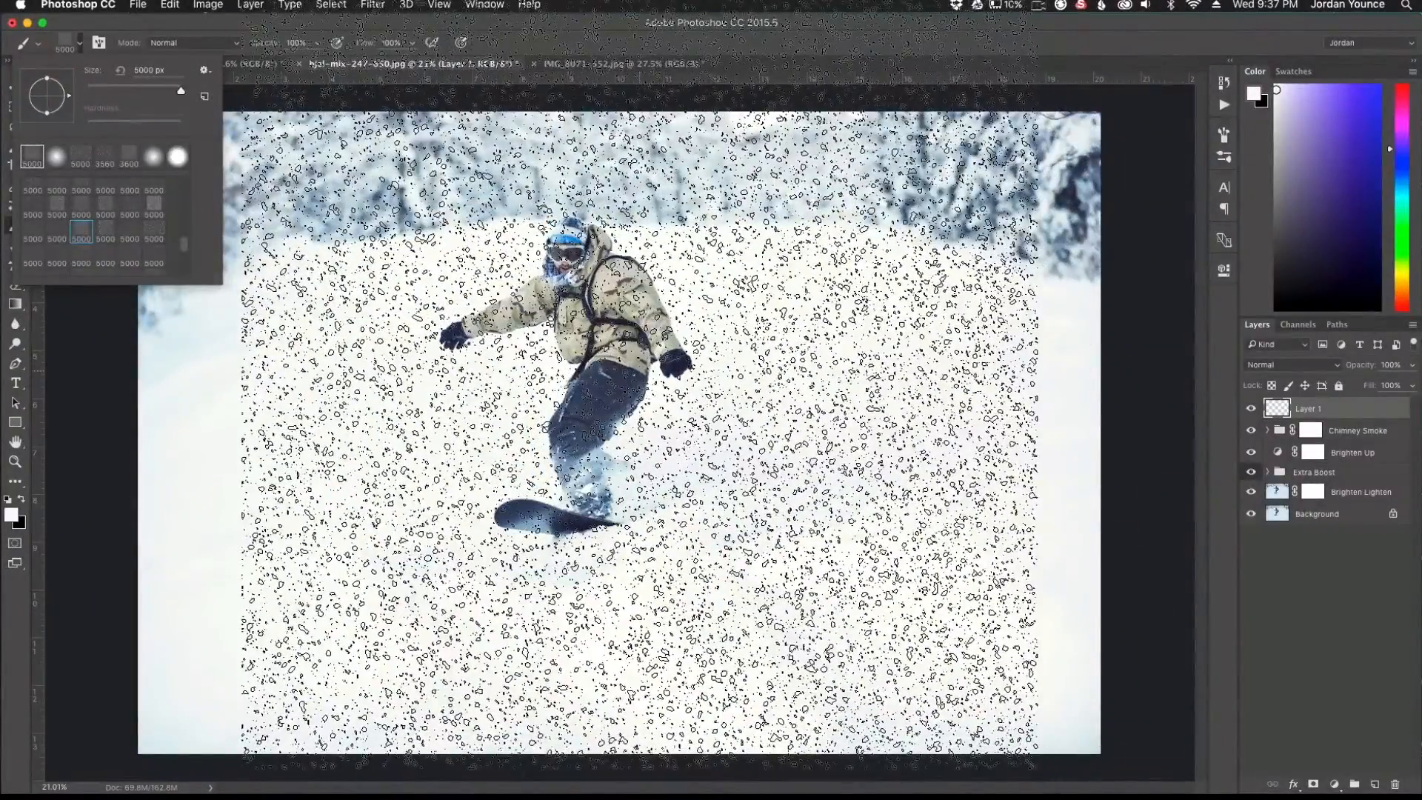
- Stamp falling snow over the photo on Layer 1 and compare the image with the snow layer hidden and shown
left_click(641, 371)
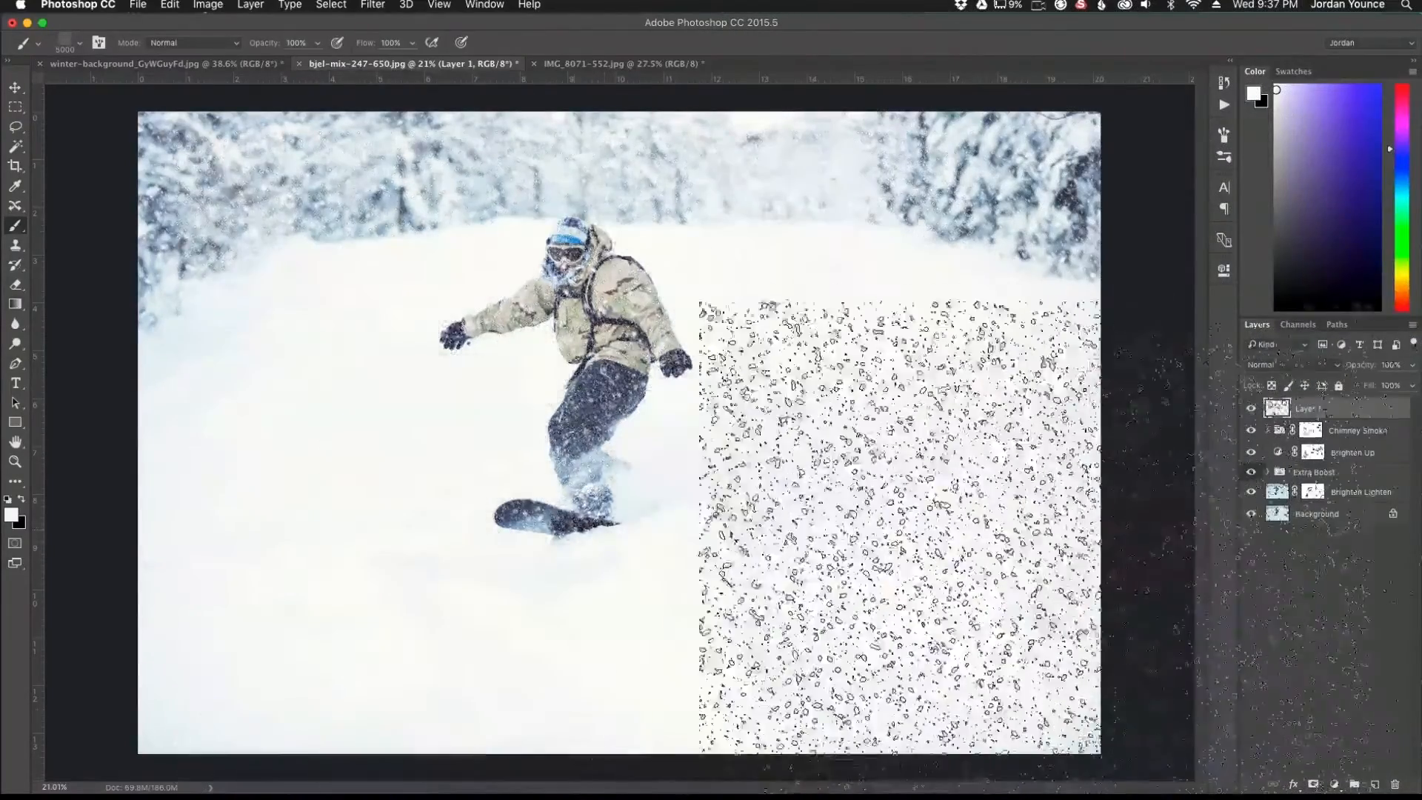
left_click(15, 87)
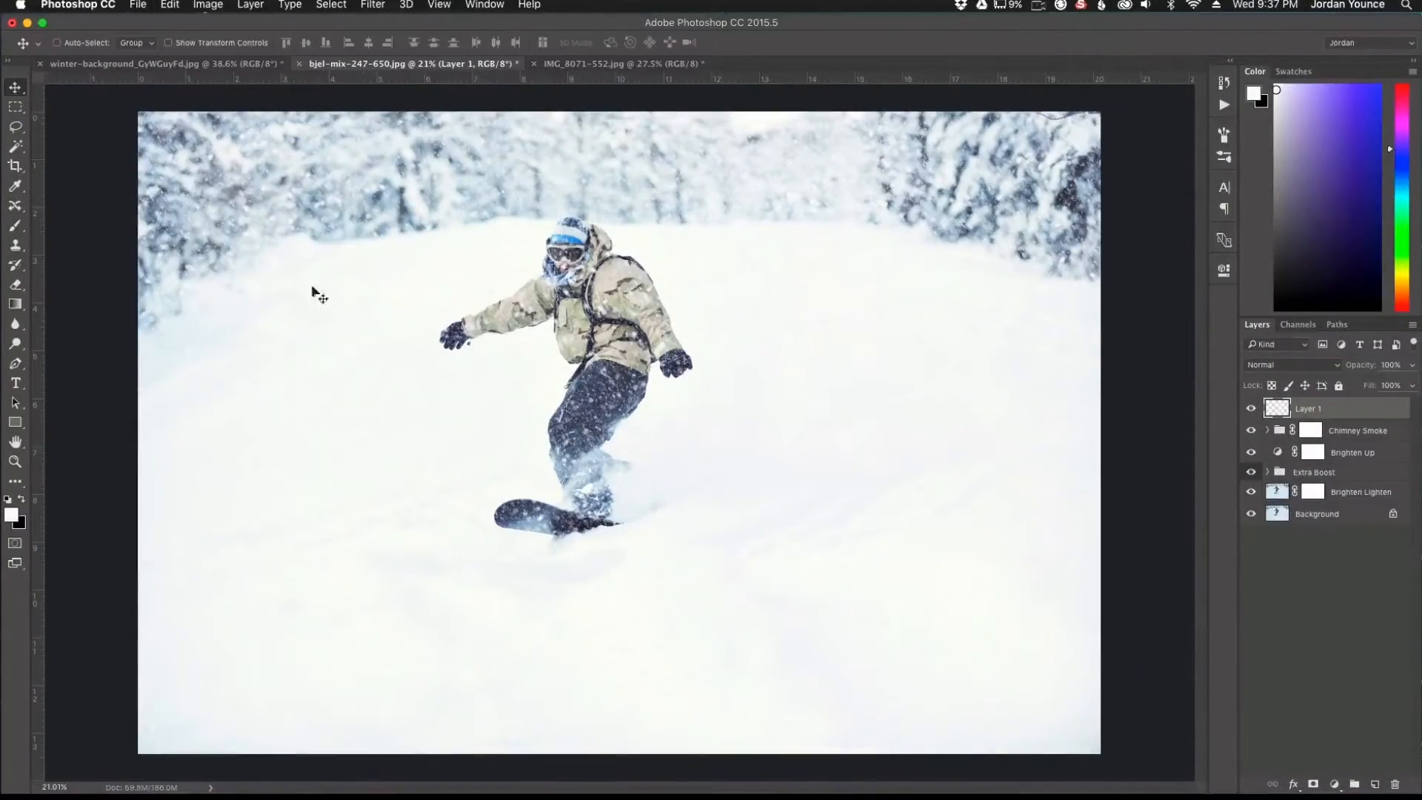
scroll(573, 280, "up", 5)
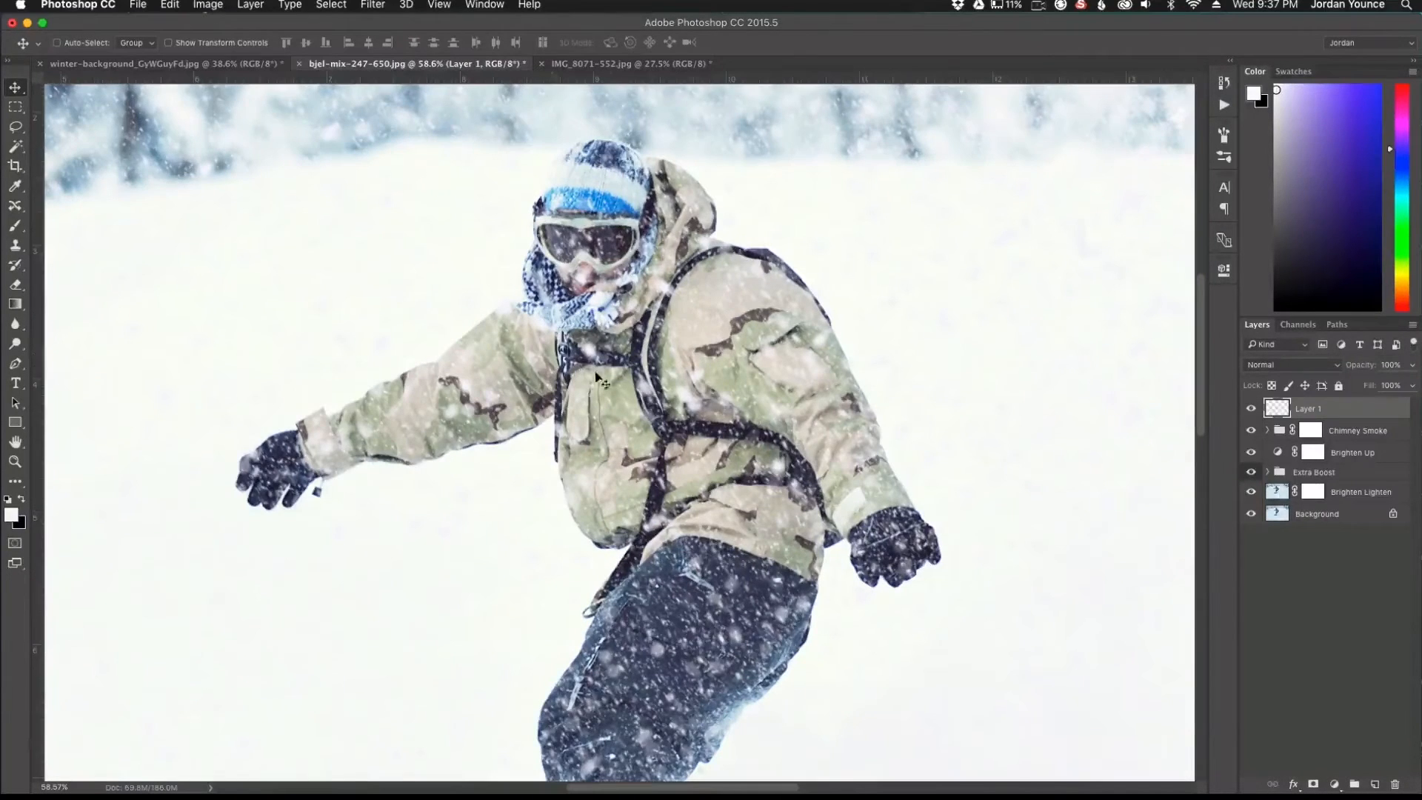
scroll(752, 296, "down", 5)
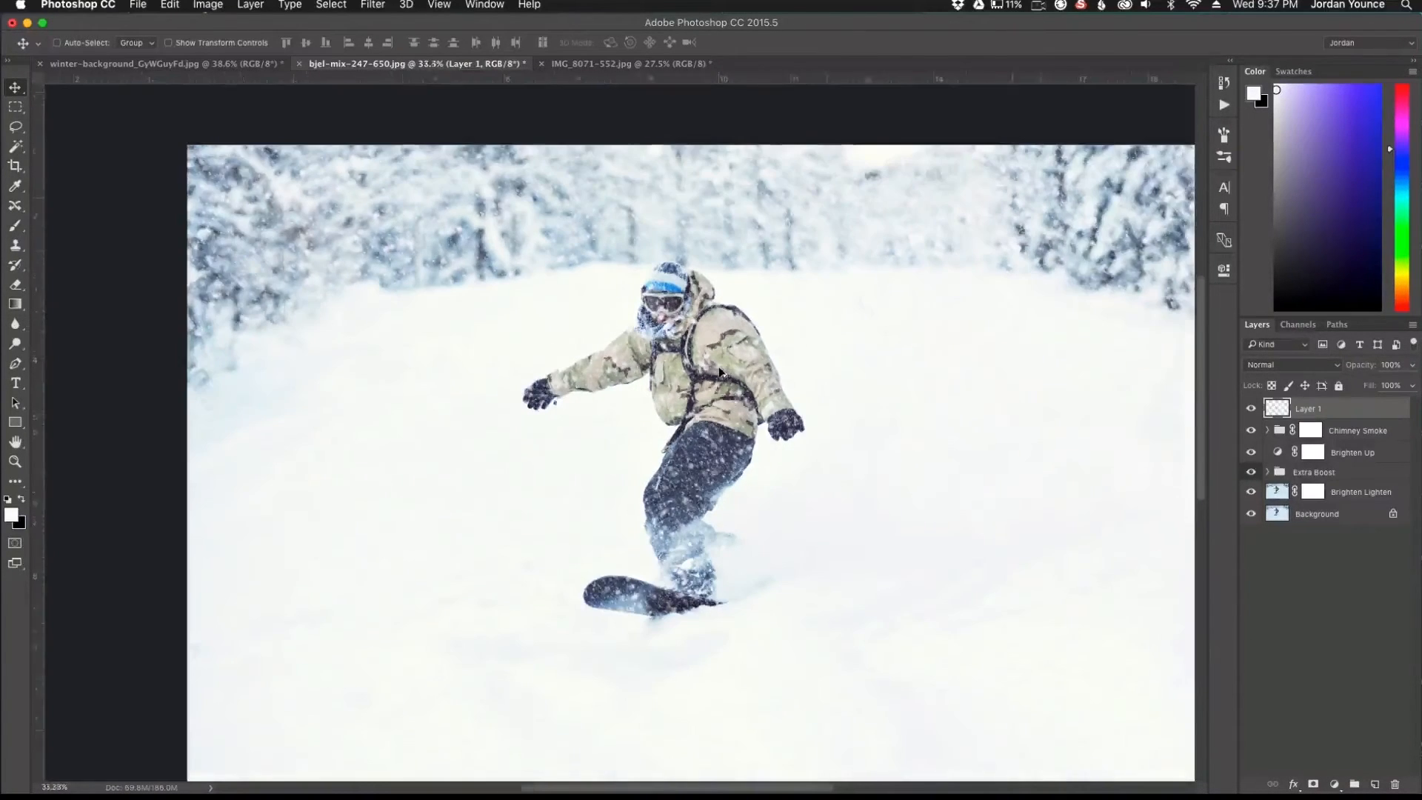
scroll(761, 345, "down", 2)
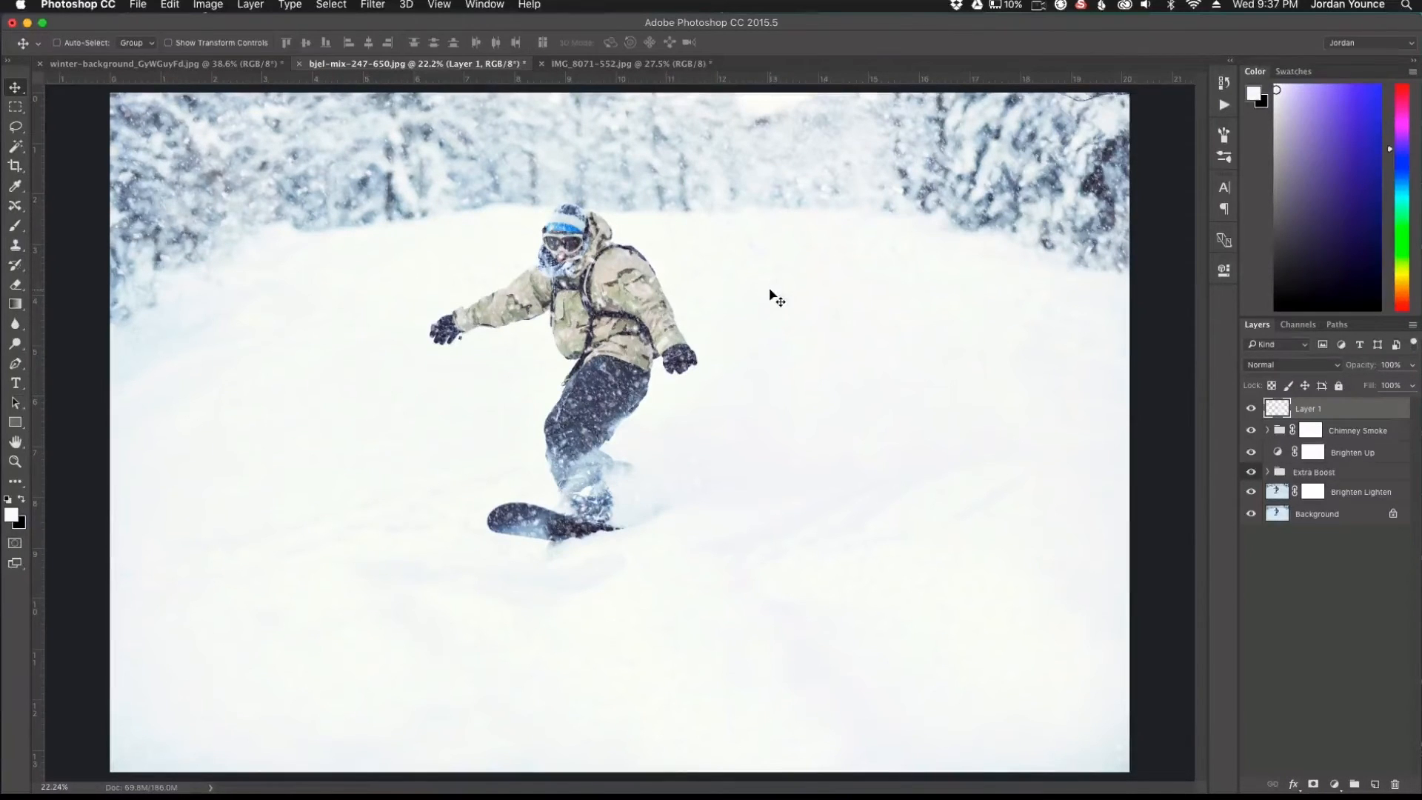
left_click(1252, 410)
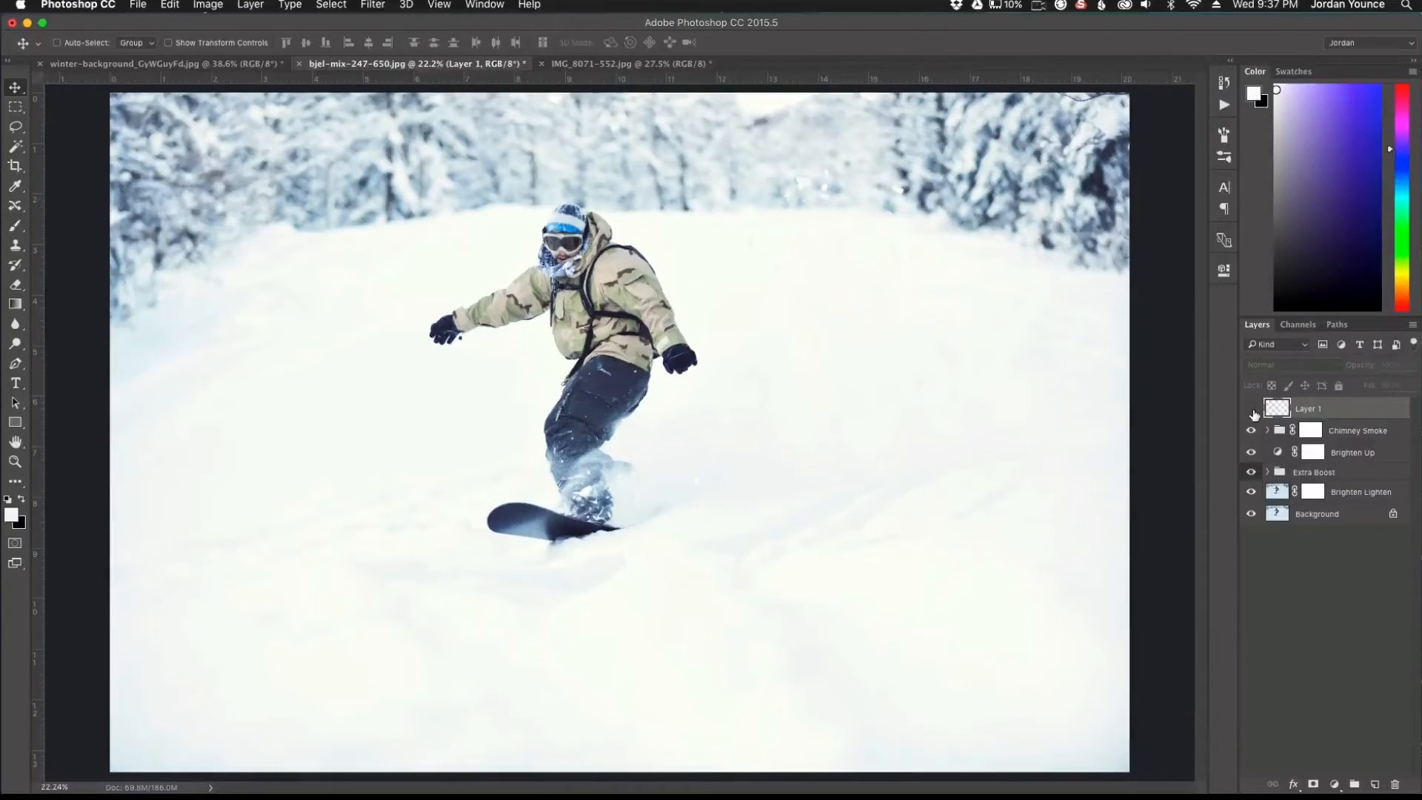
left_click(1251, 410)
- Add a layer mask to the snow layer and activate the Brush tool for masking around the snowboarder's face
scroll(578, 249, "up", 5)
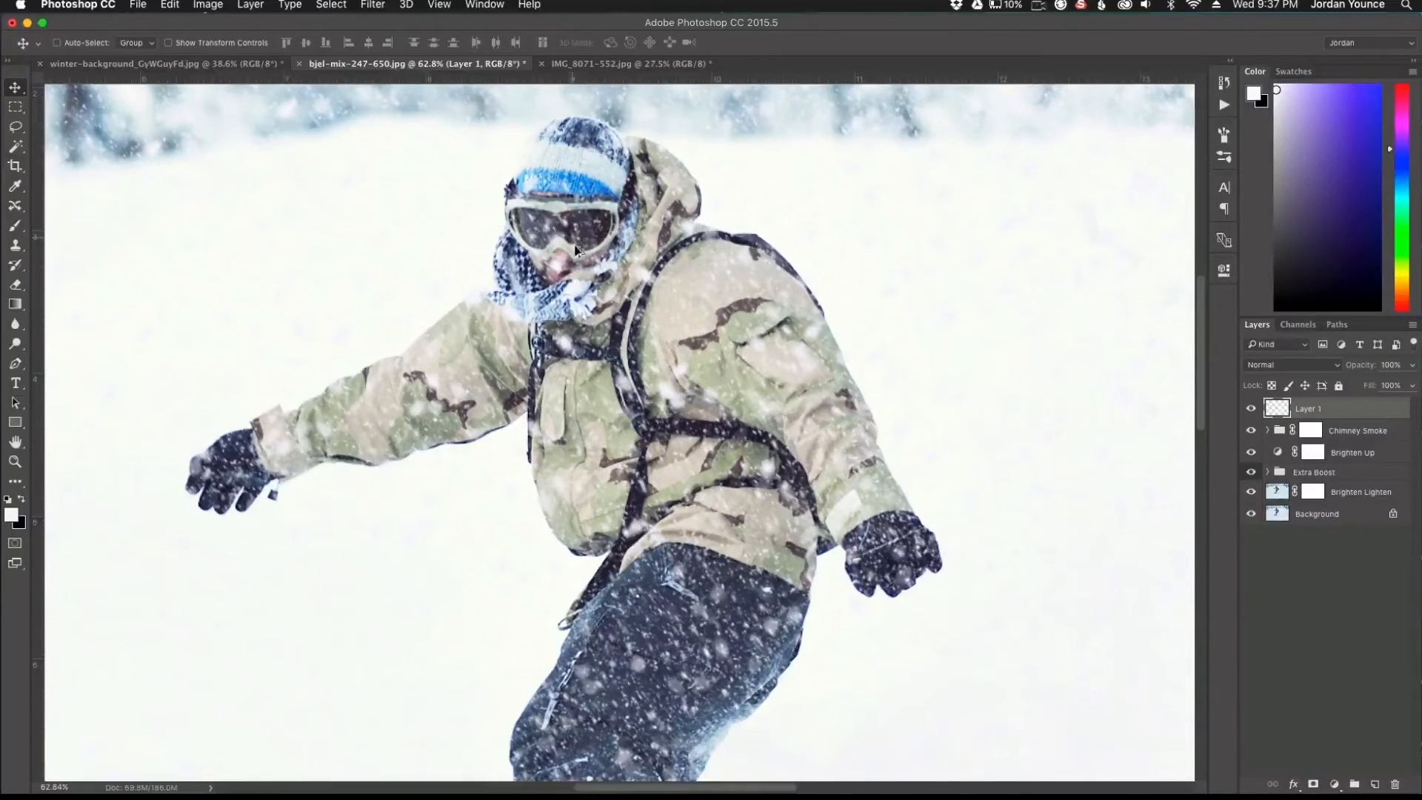
scroll(572, 242, "up", 4)
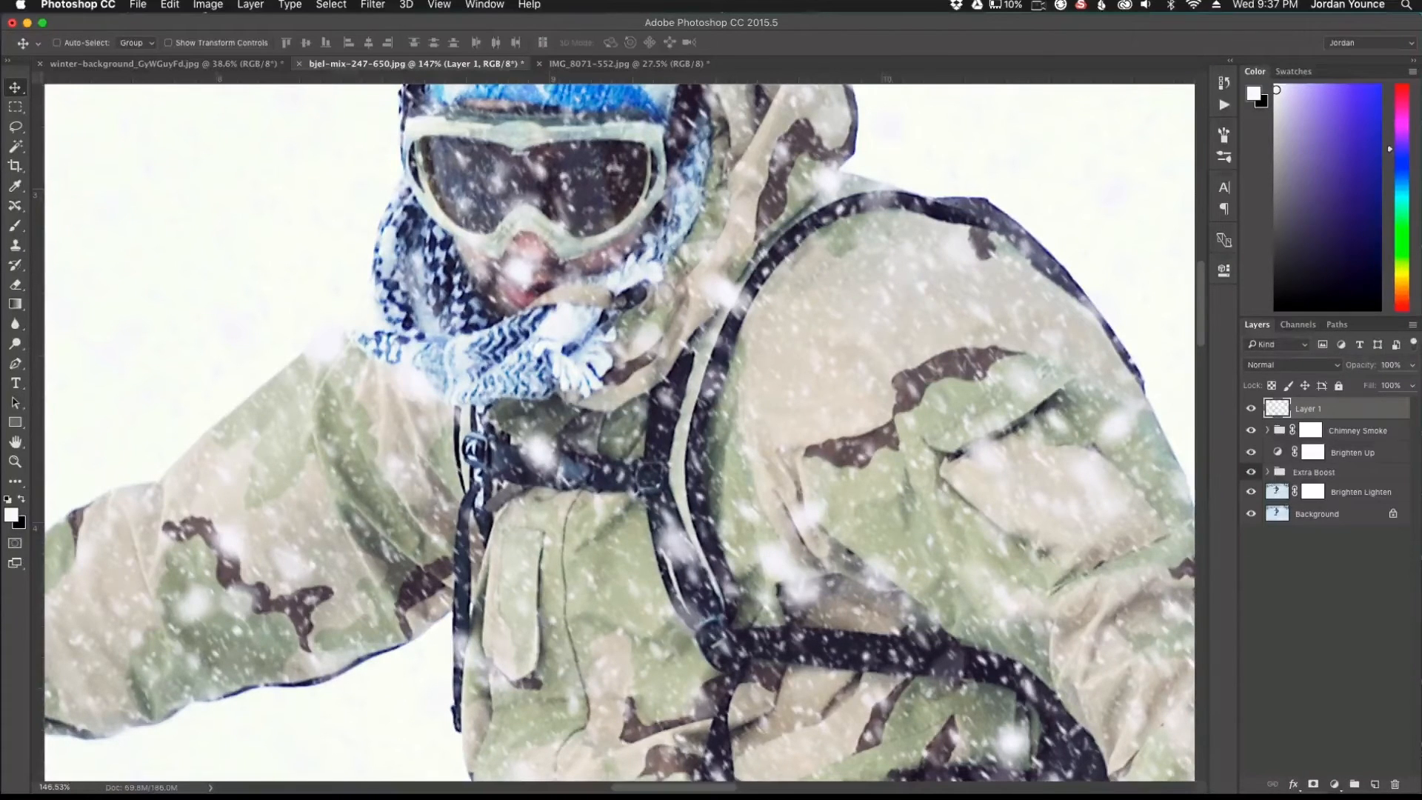
left_click(1313, 783)
key("b")
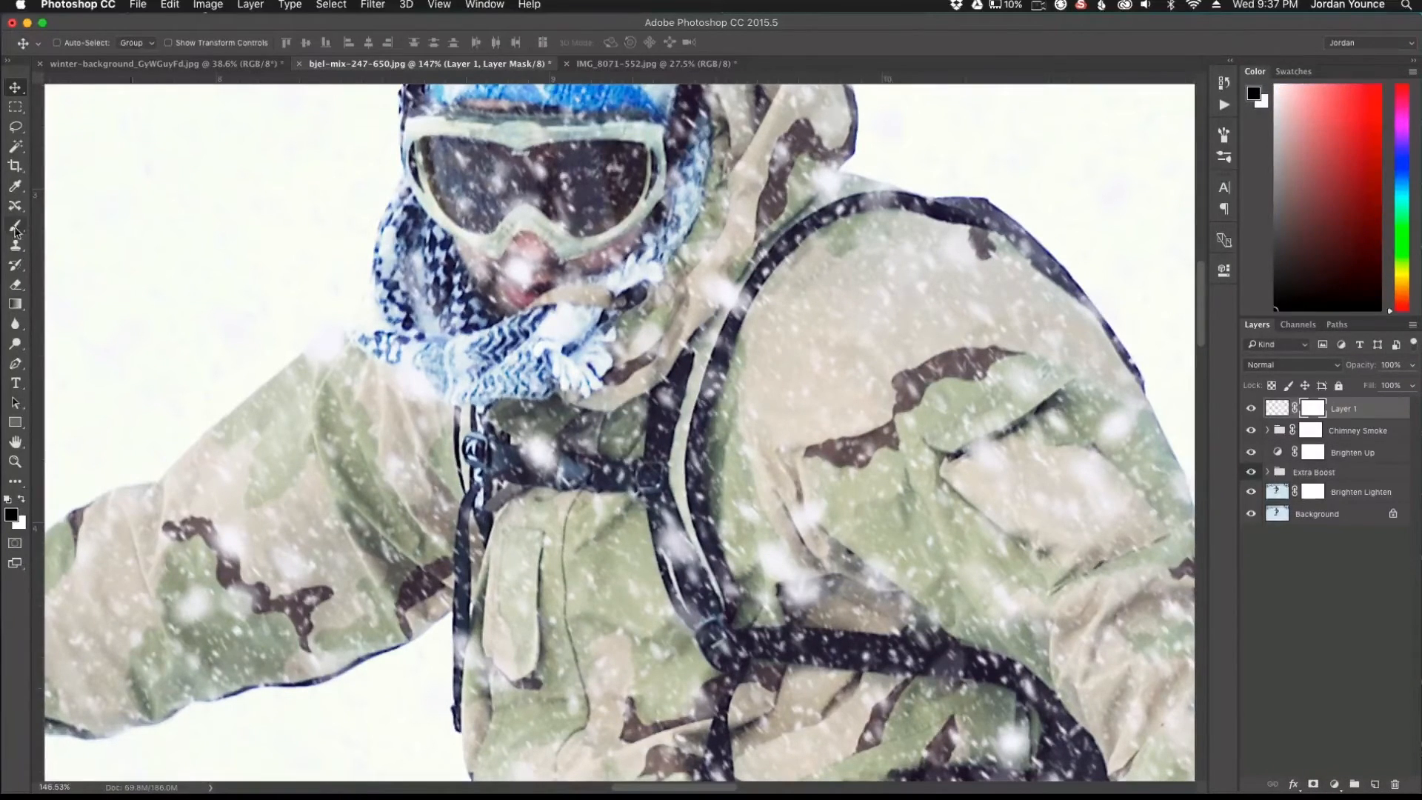
- Set a soft round brush to 75 px with 0% hardness and mask out the snow over the snowboarder's nose and mouth in black
left_click(81, 44)
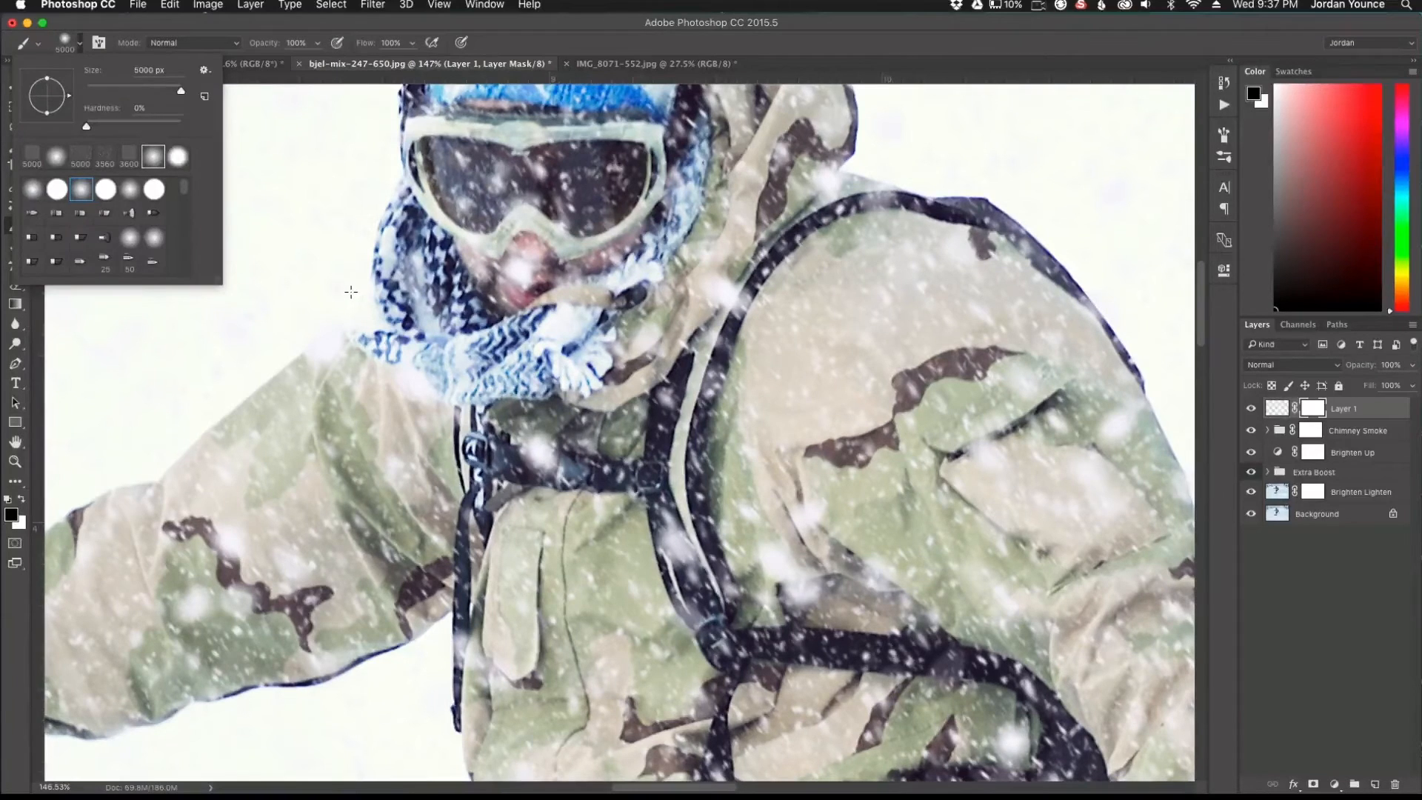
left_click(351, 291)
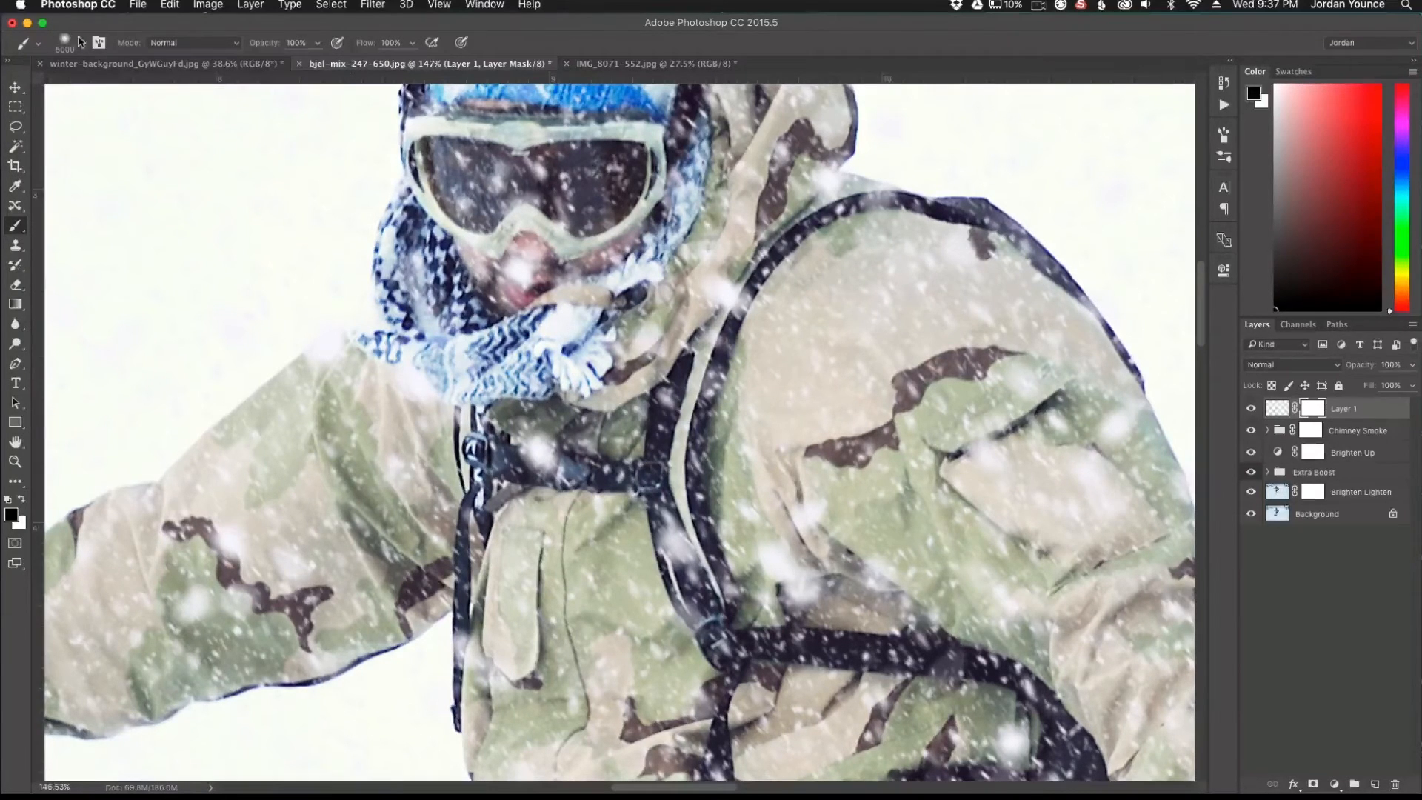
left_click(80, 43)
left_click_drag(181, 94, 121, 92)
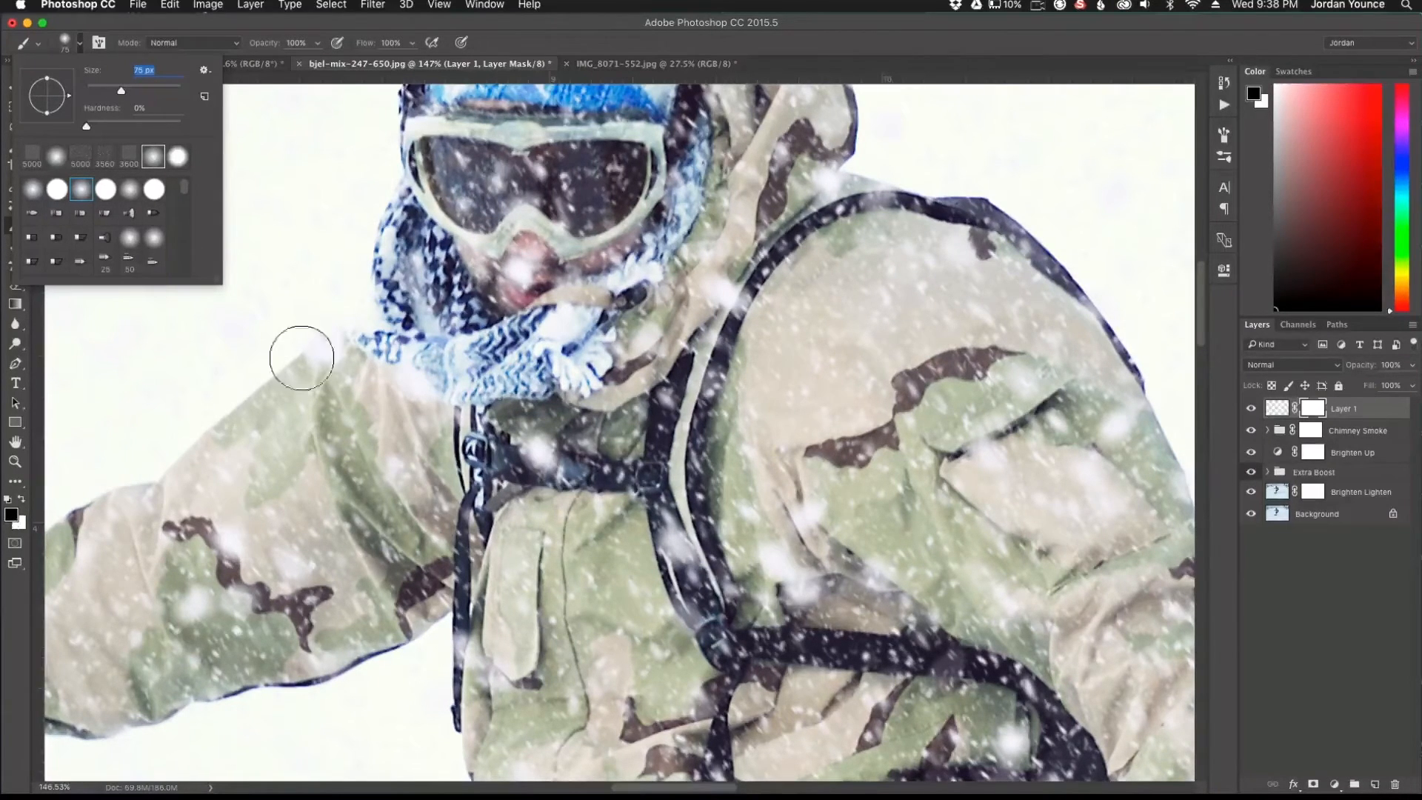
left_click(519, 272)
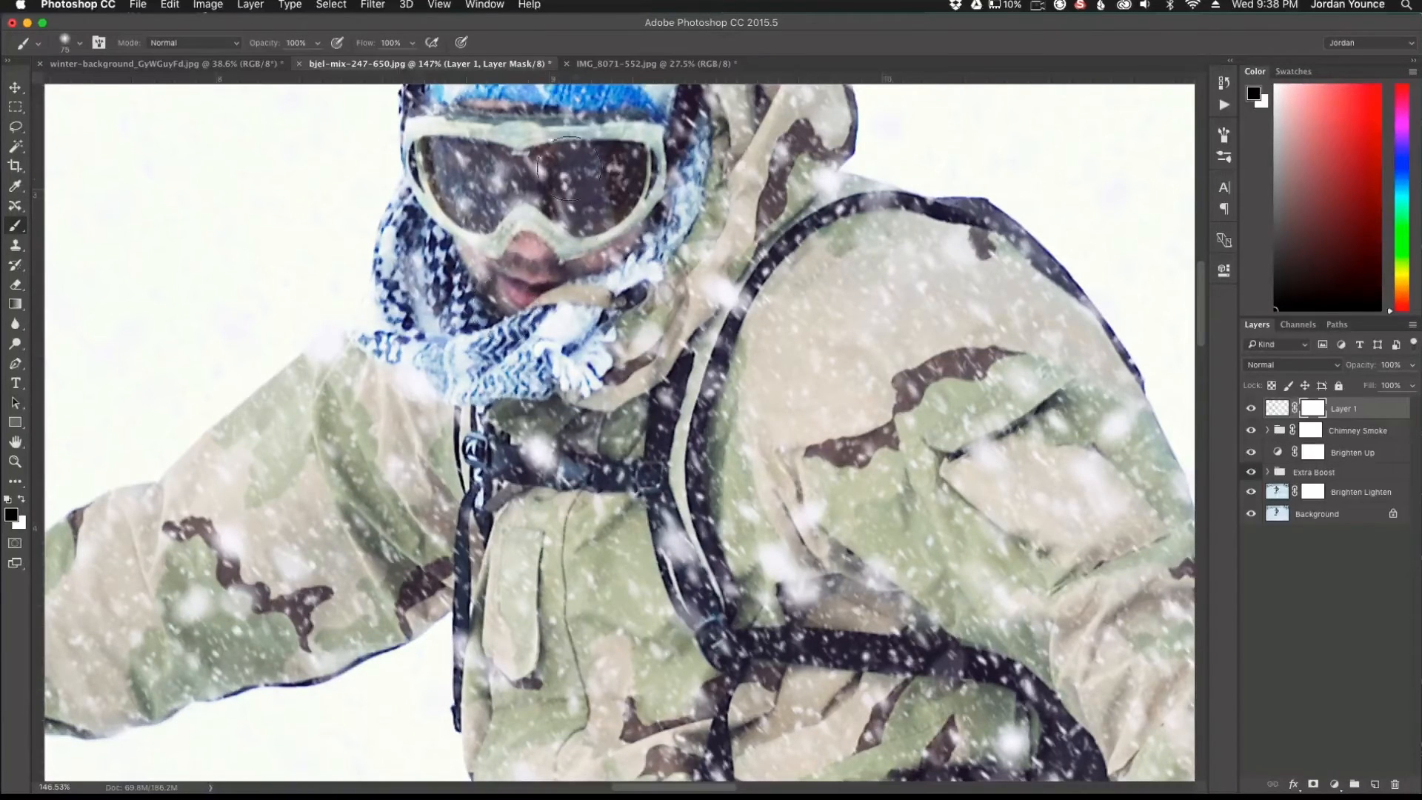
- Compare the whole edited photo with the original by hiding every layer above the Background and showing them again
scroll(566, 337, "down", 5)
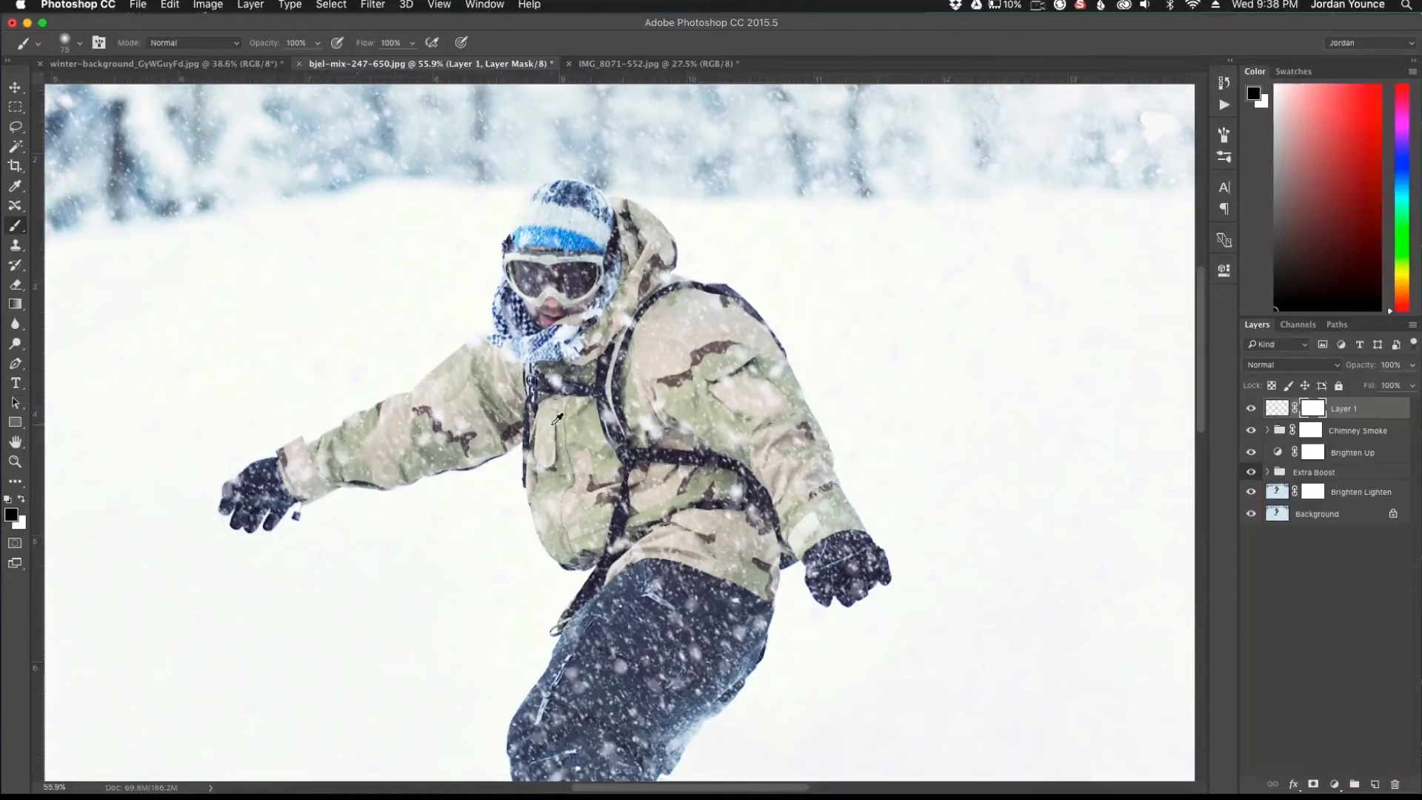
scroll(557, 418, "down", 3)
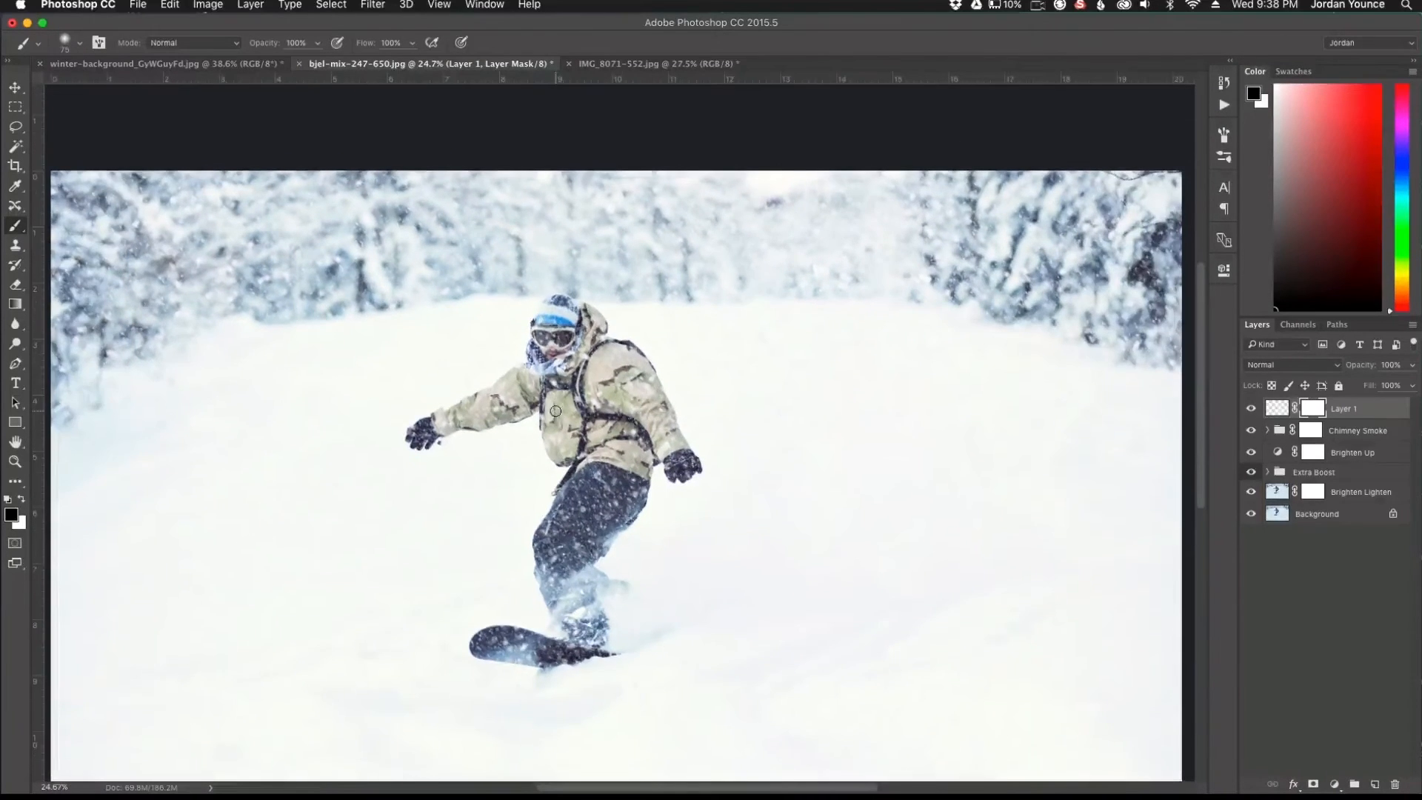
scroll(556, 411, "down", 1)
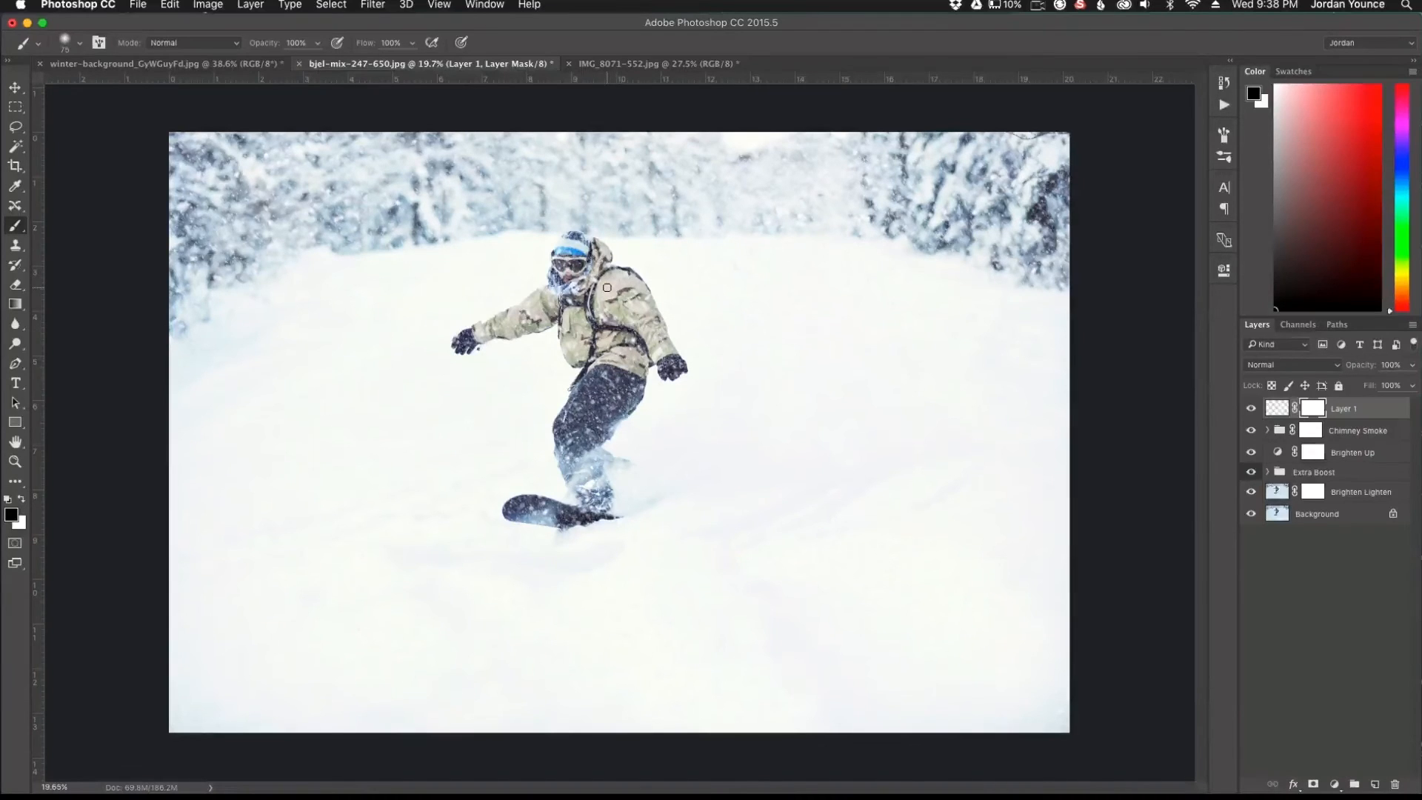
left_click_drag(1251, 409, 1251, 491)
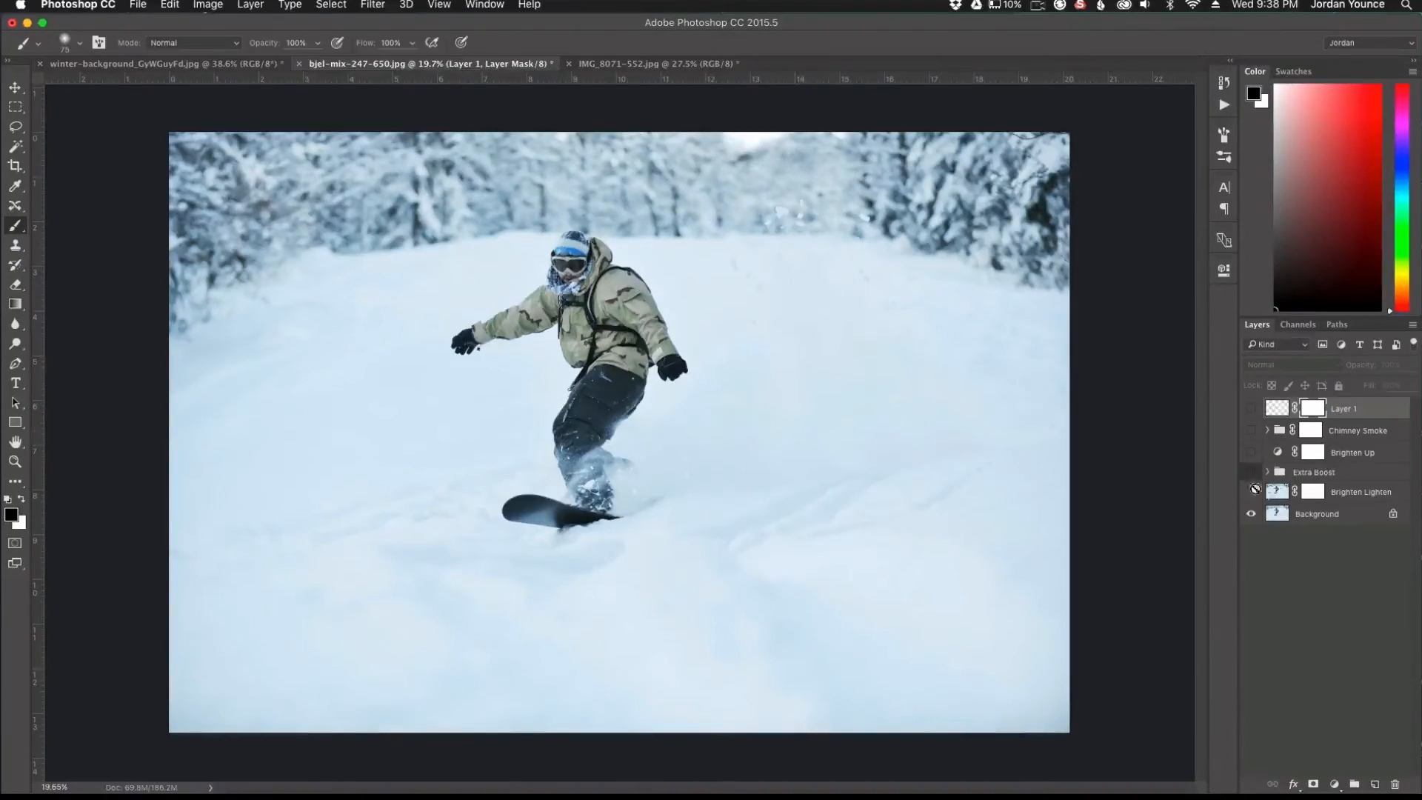
left_click_drag(1252, 494, 1257, 415)
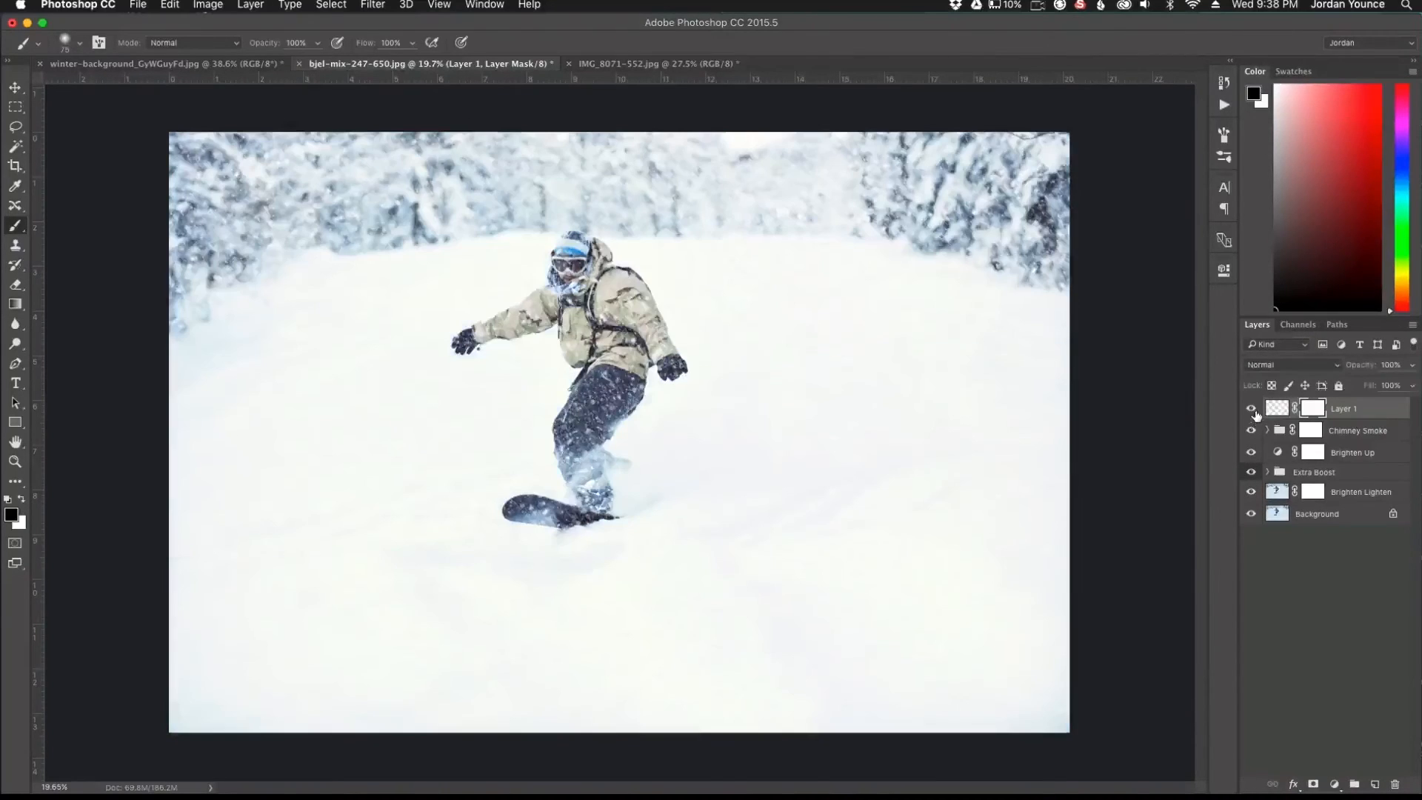